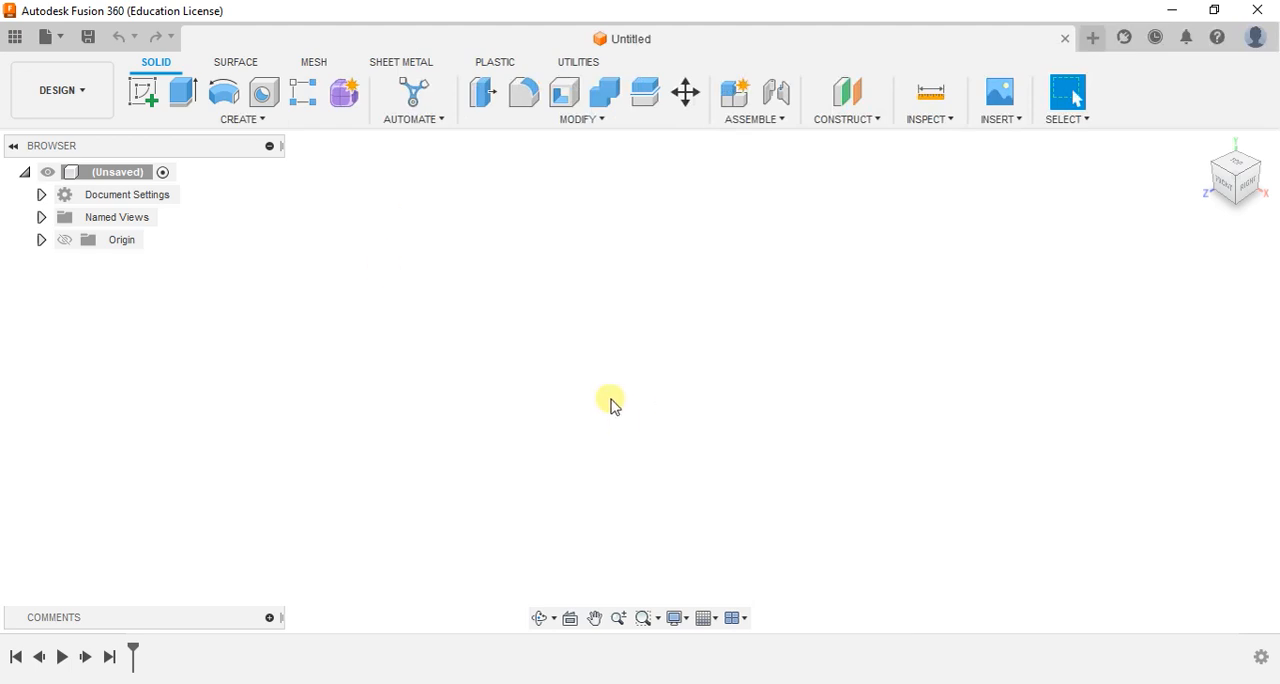
- Save the new design as "assembley of knucle joint" in the gnu aiml 1 project
key("ctrl+s")
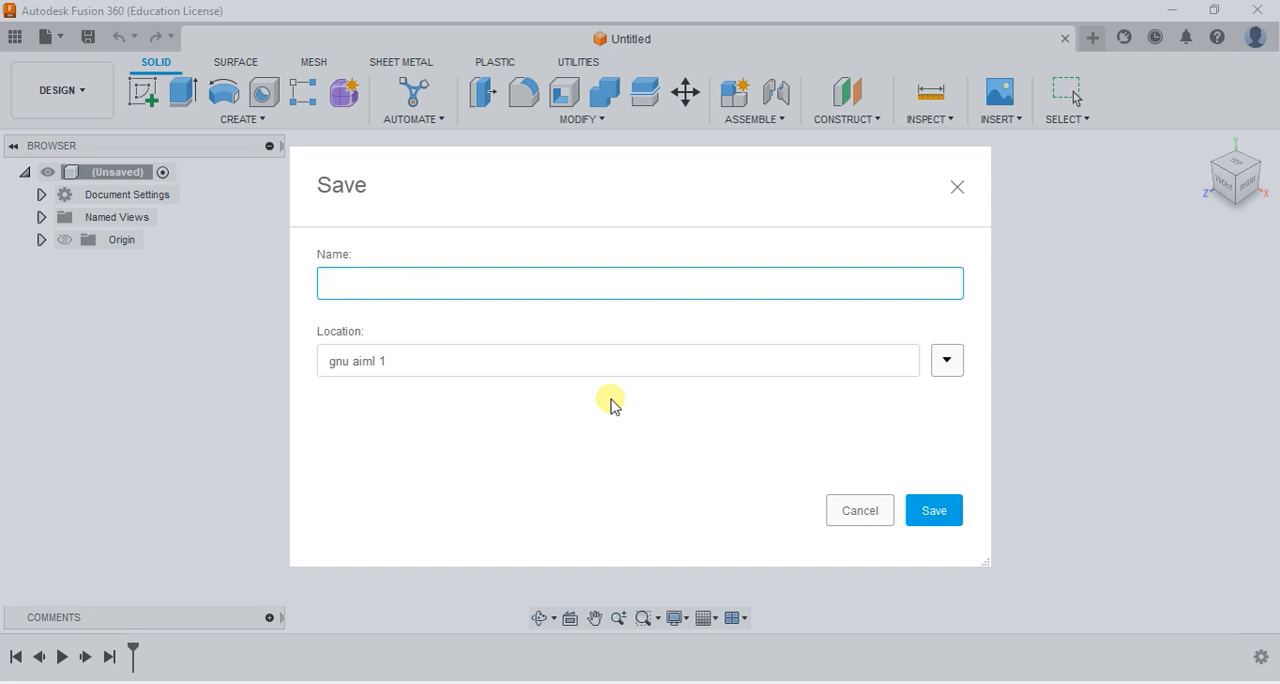
type("assembley of knucle joint")
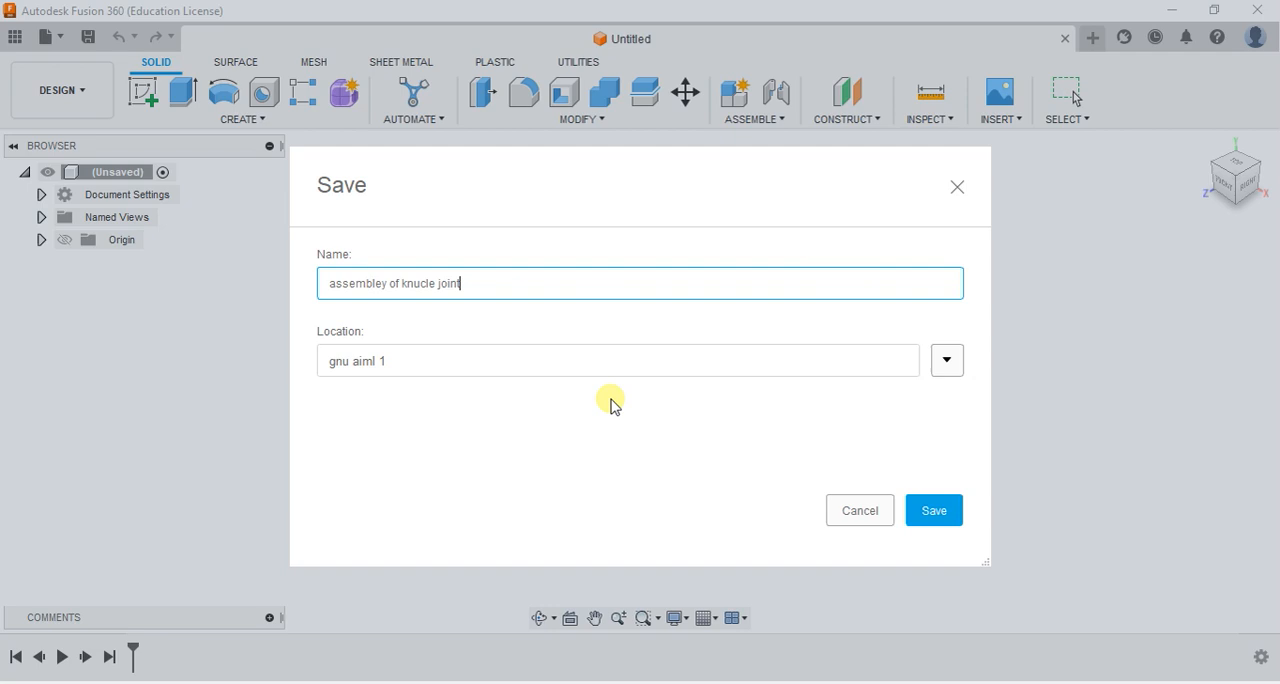
key("Return")
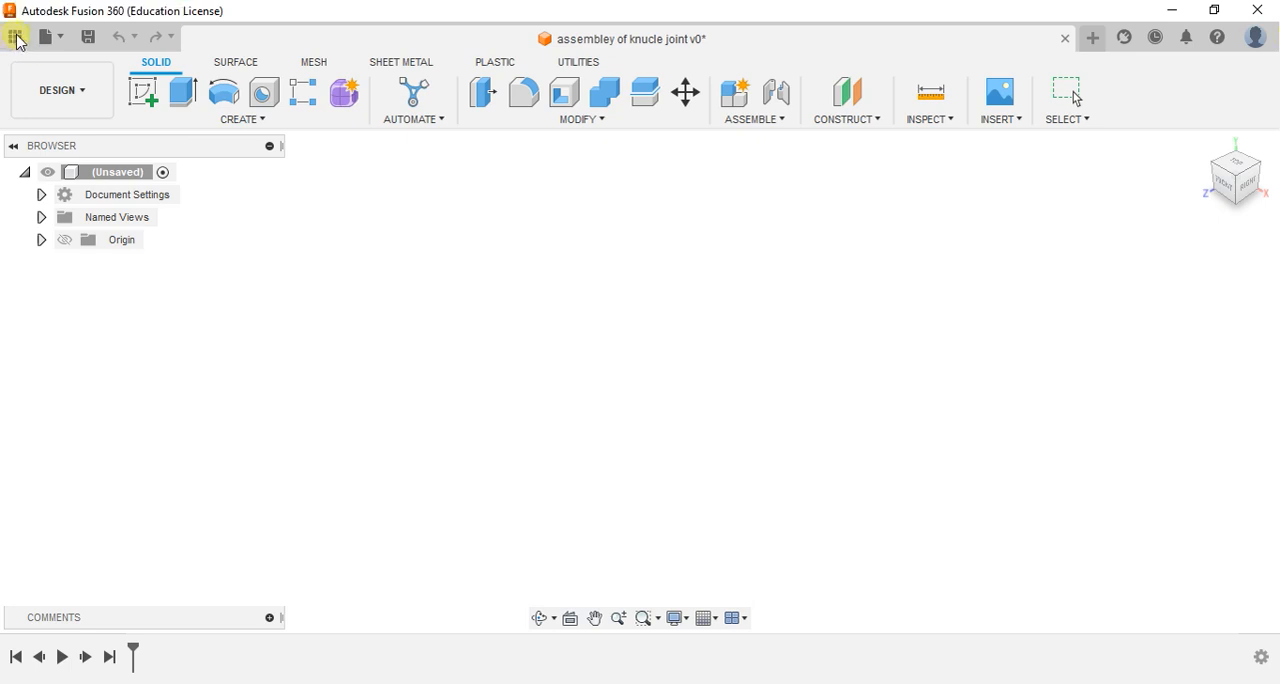
- Insert FORK END into the current design and move it about -32 mm in X, 11 mm in Y and 21 mm in Z
left_click(16, 38)
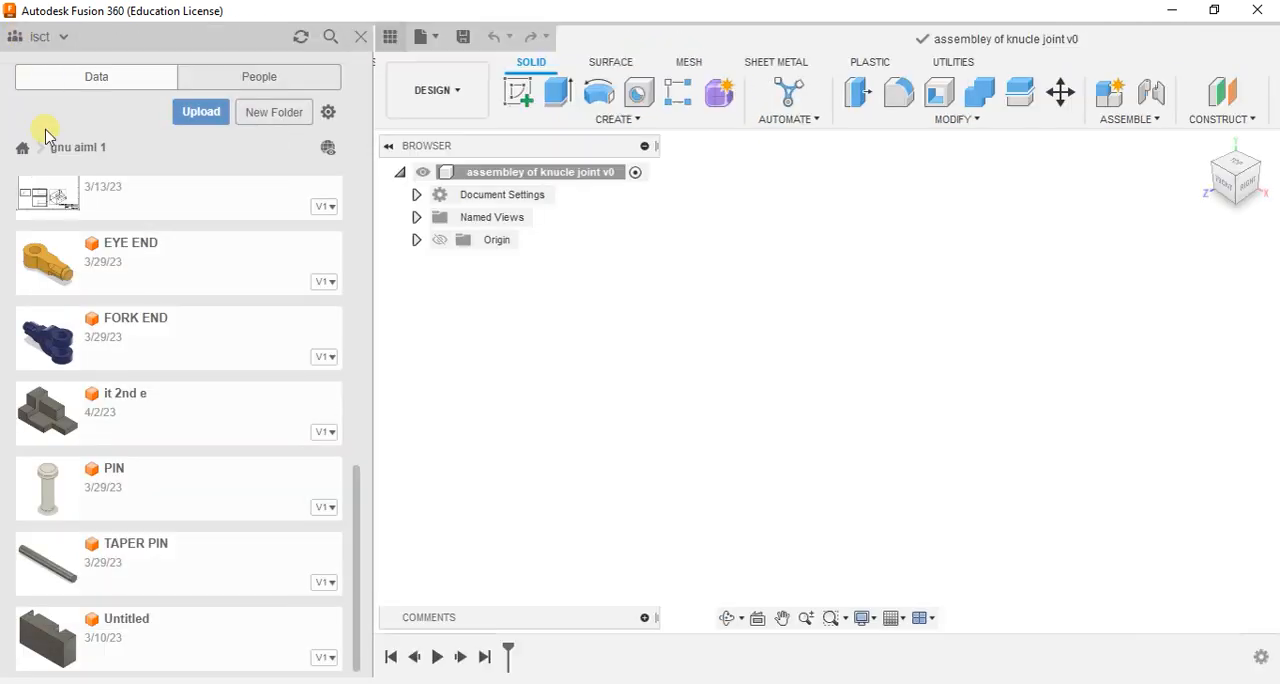
scroll(90, 300, "up", 1)
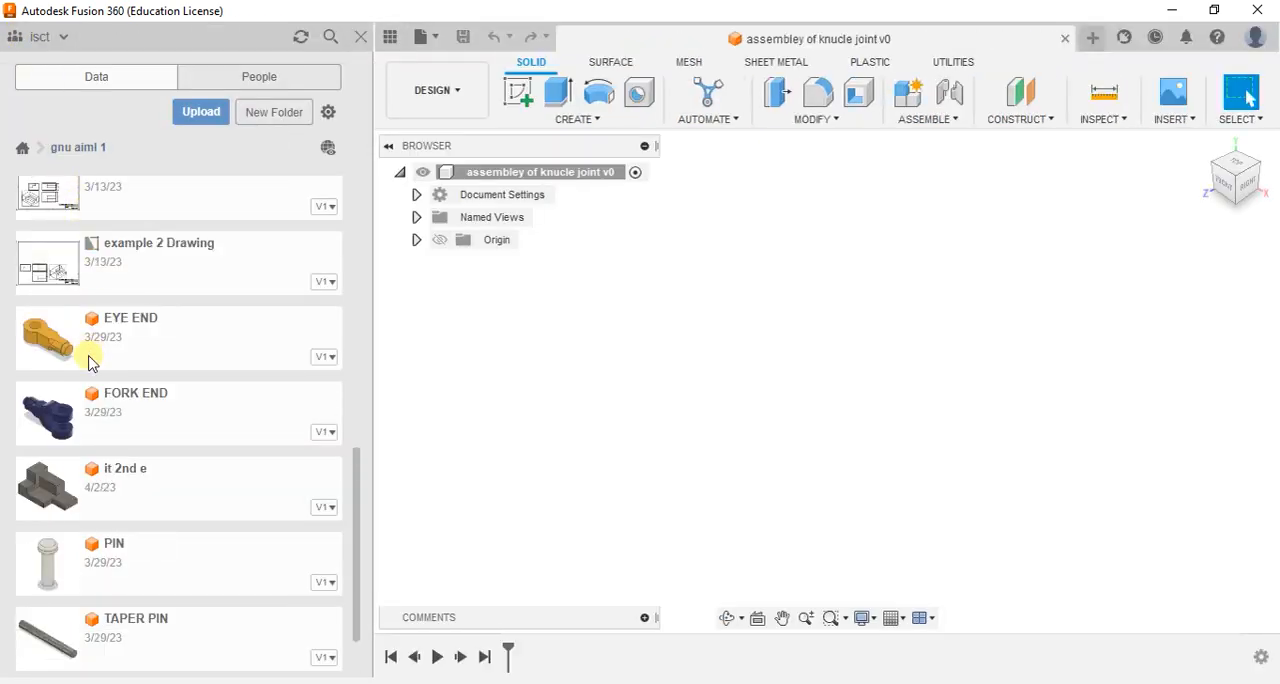
right_click(98, 420)
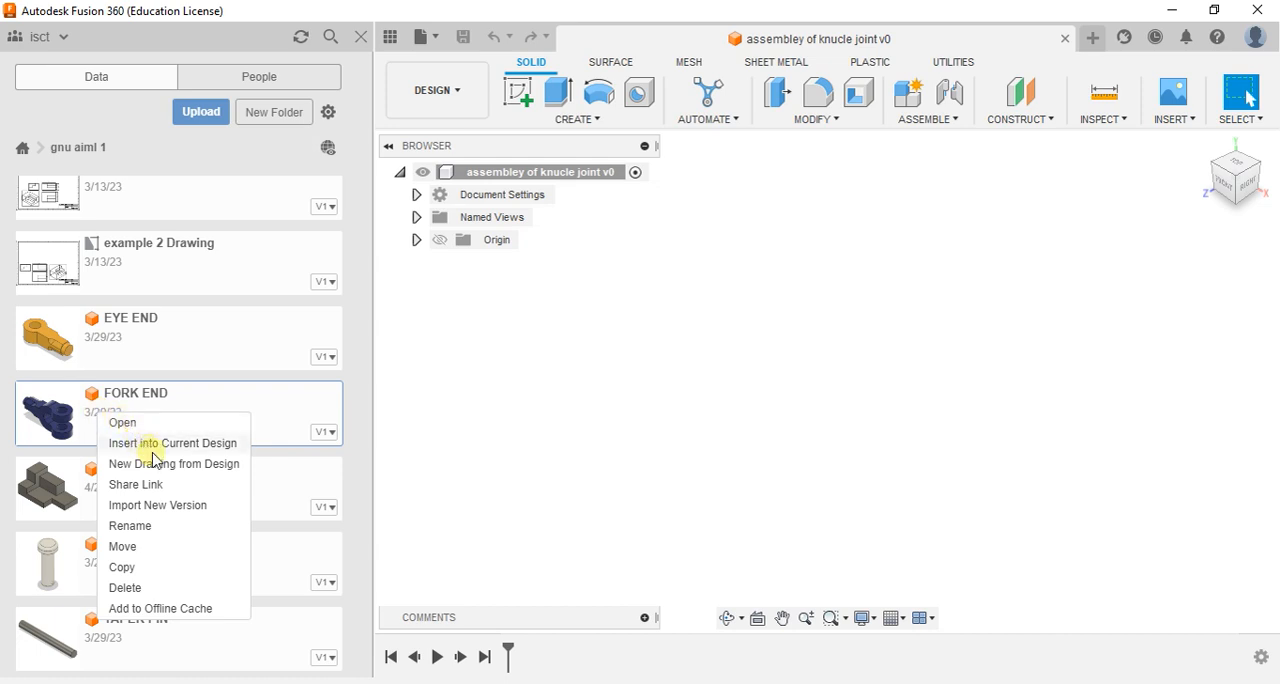
left_click(138, 448)
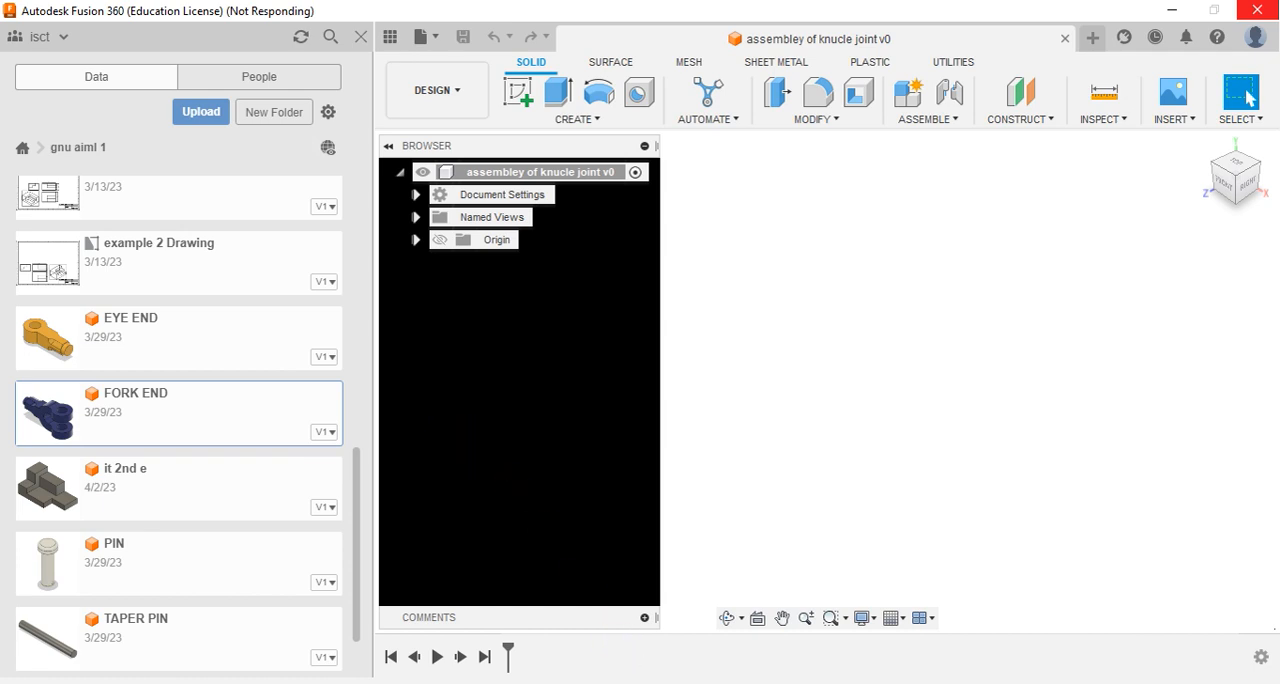
left_click(655, 682)
left_click(718, 636)
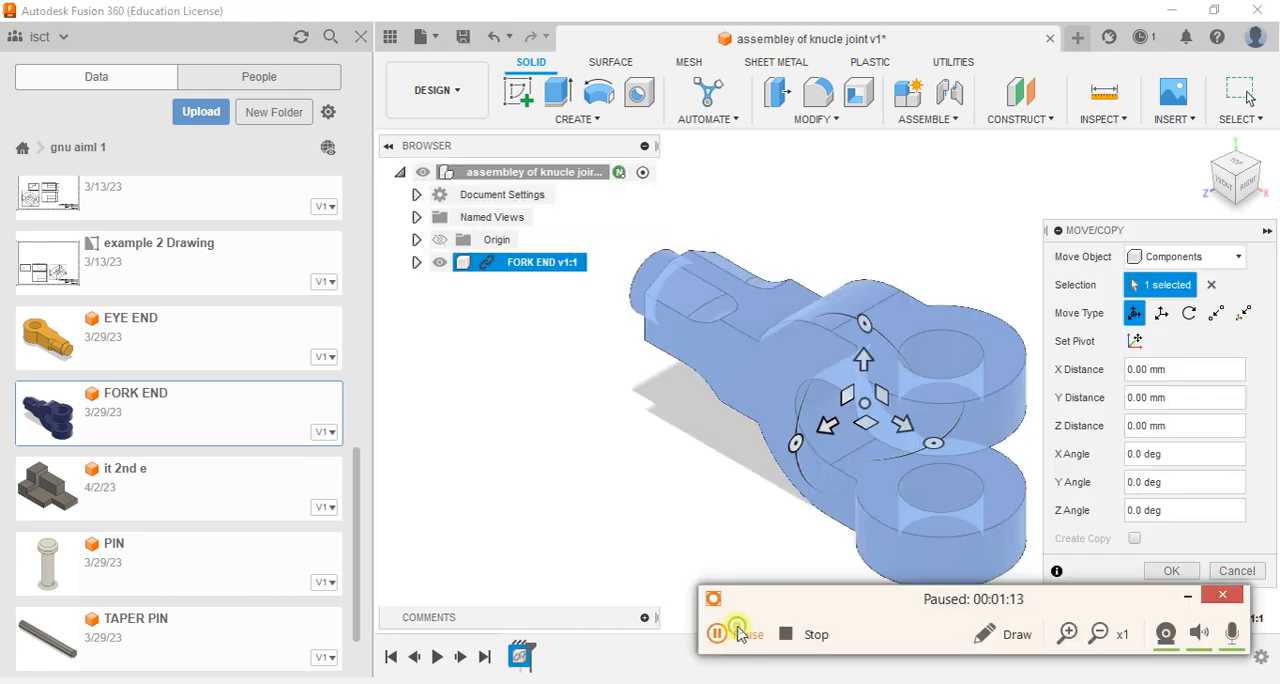
left_click(718, 636)
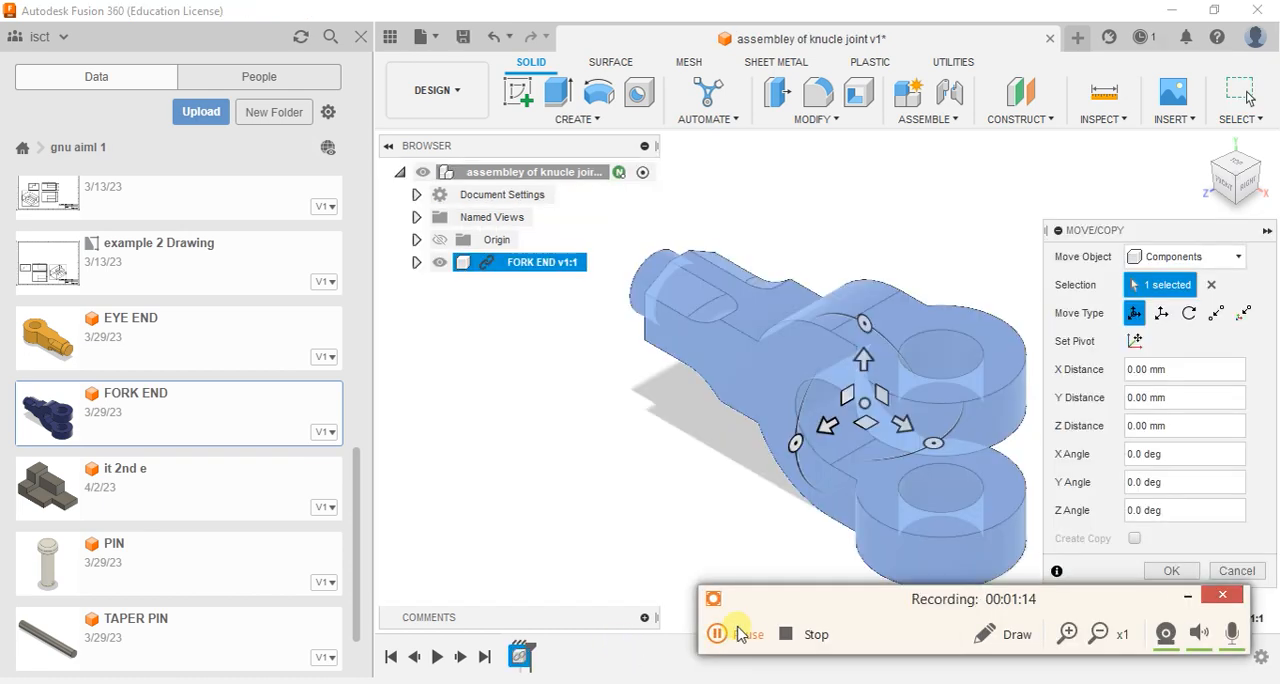
left_click(1188, 596)
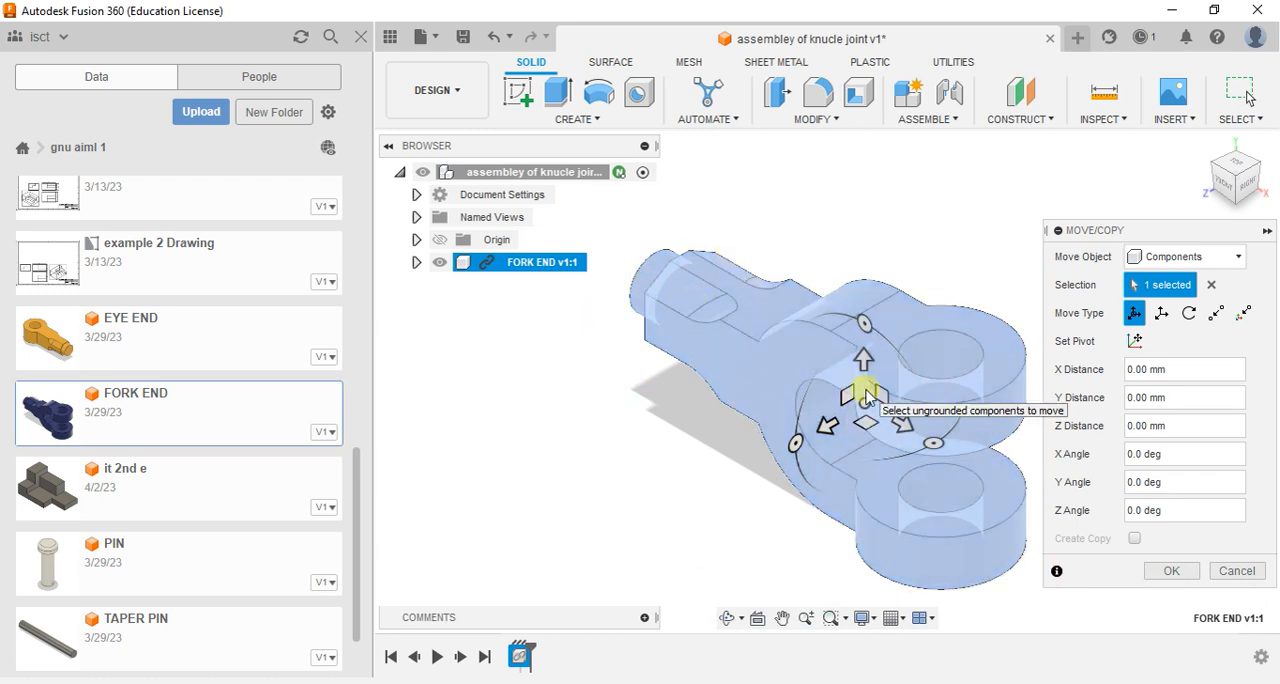
left_click_drag(870, 405, 744, 367)
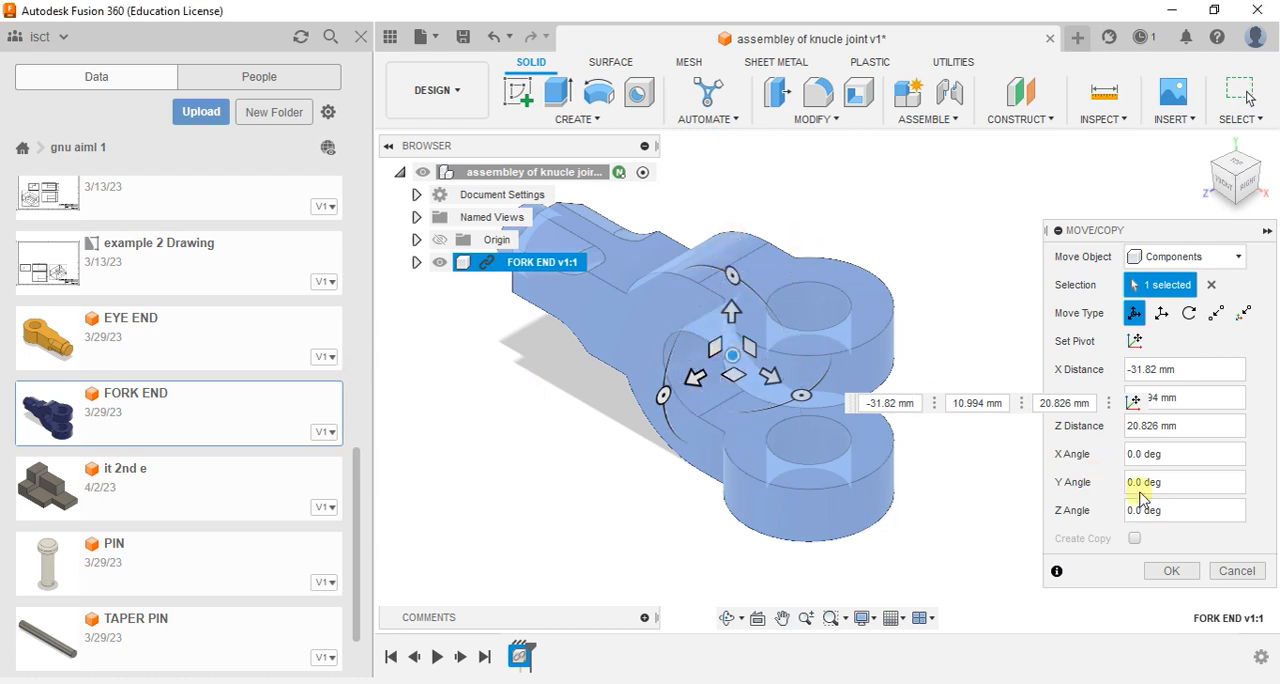
left_click(1169, 578)
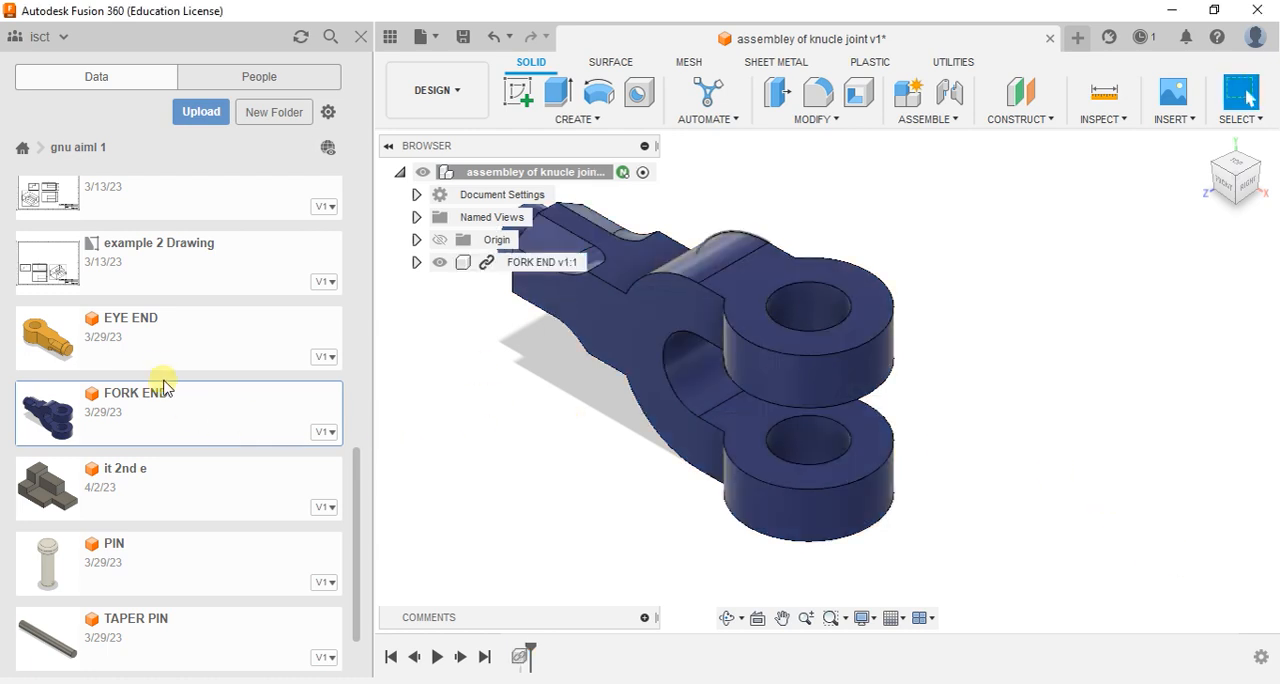
- Insert EYE END into the current design and place it in front of the fork's open end, clear of the fork
right_click(166, 344)
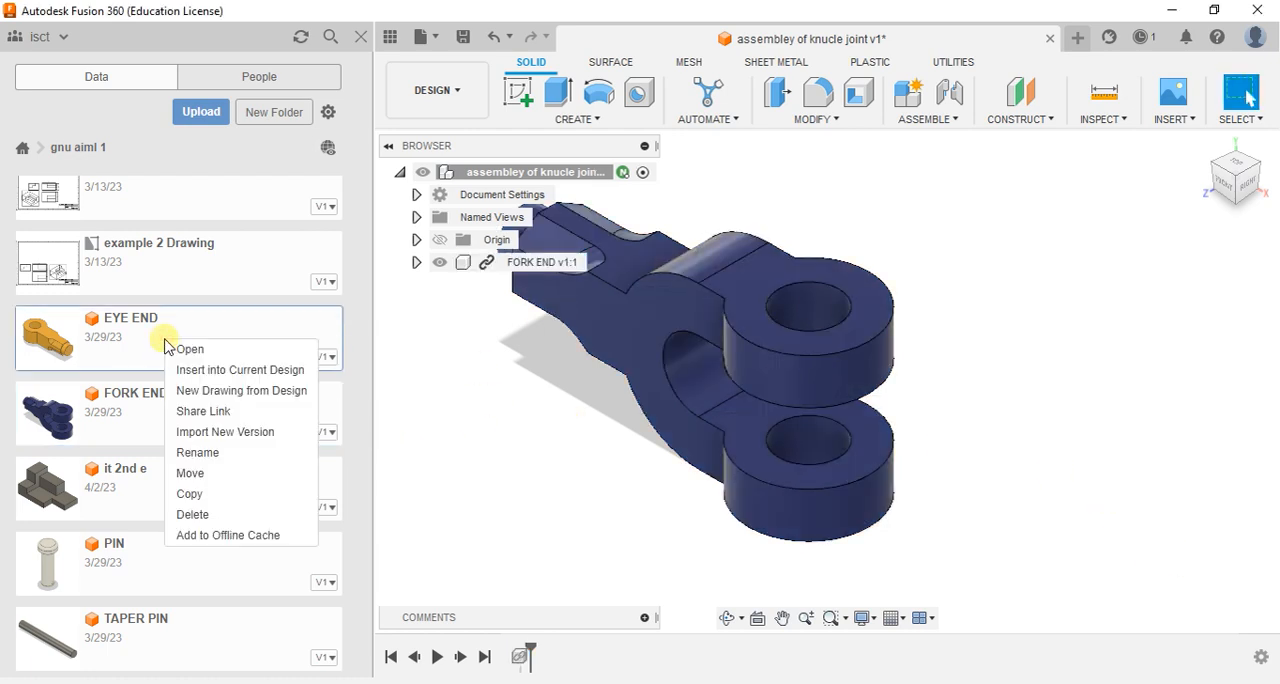
left_click(213, 370)
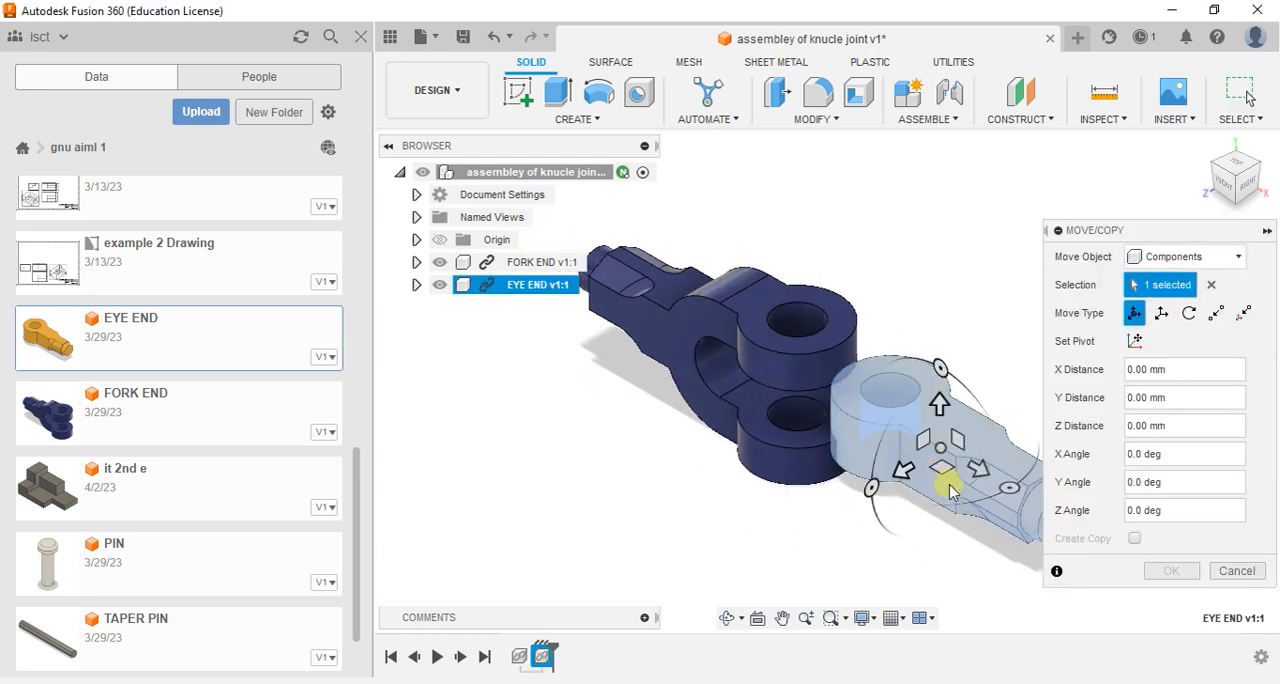
left_click_drag(936, 468, 1022, 478)
left_click(1168, 569)
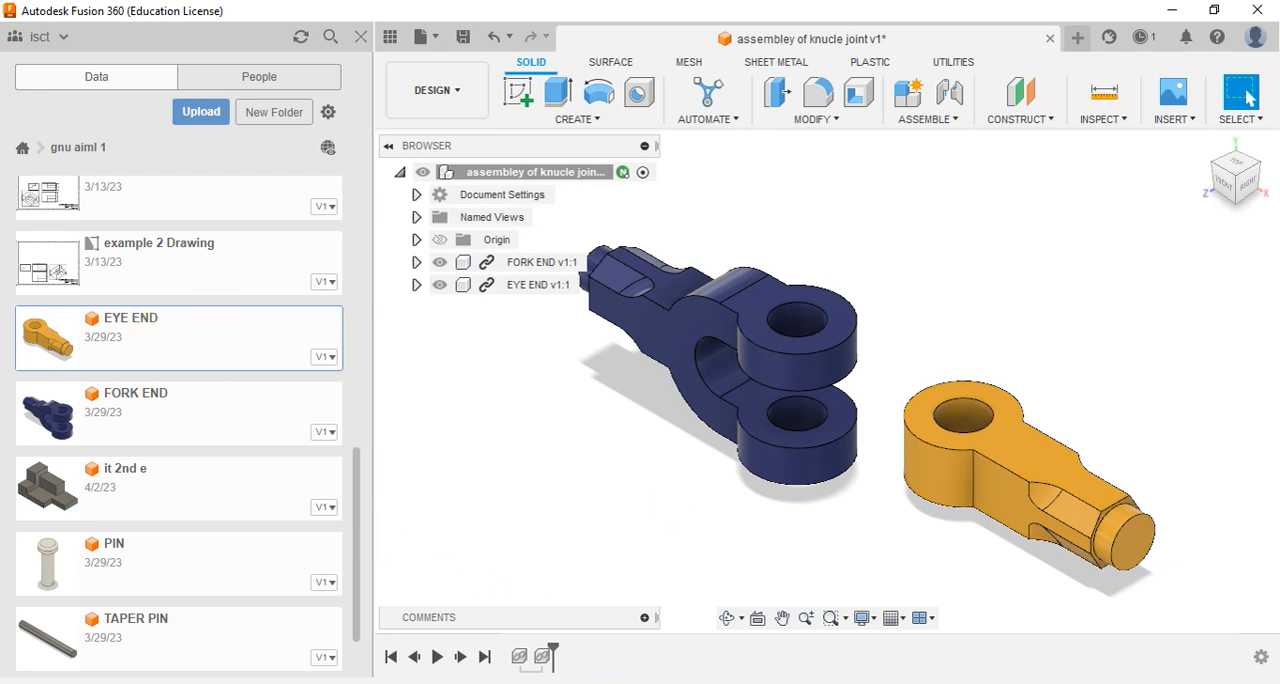
- Close the project's file list to give the assembly the full workspace
left_click(736, 636)
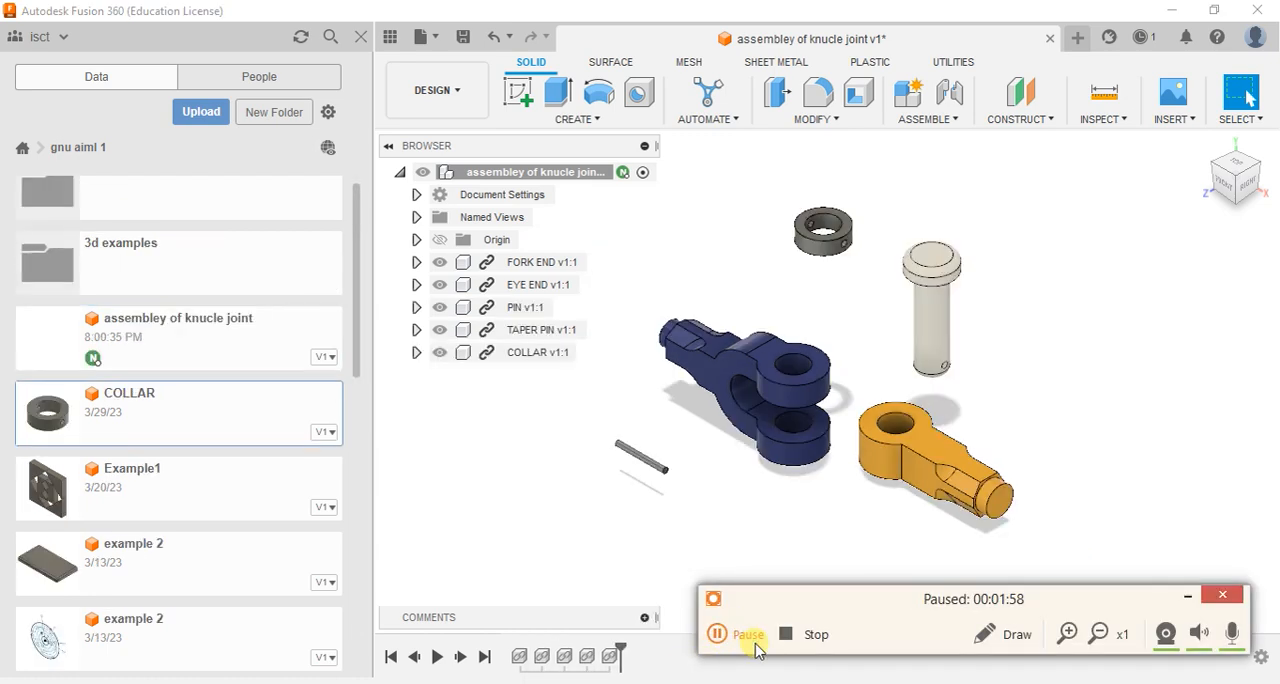
left_click(740, 635)
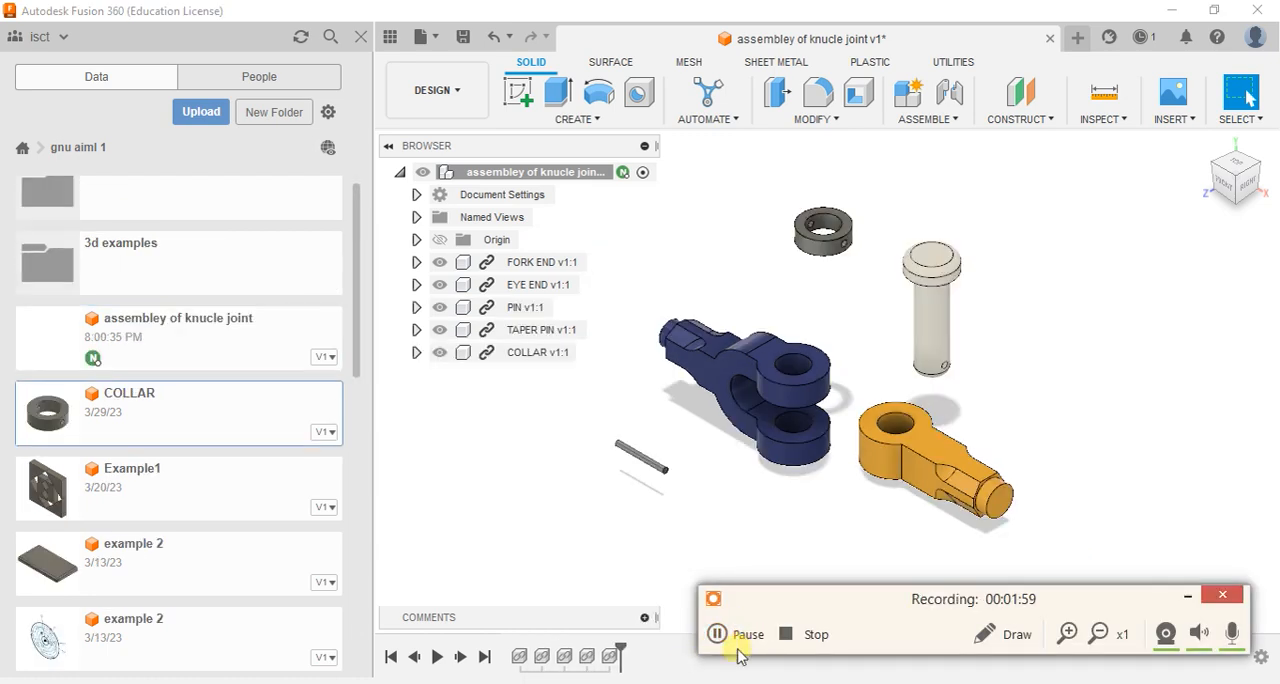
left_click(362, 38)
left_click(1187, 596)
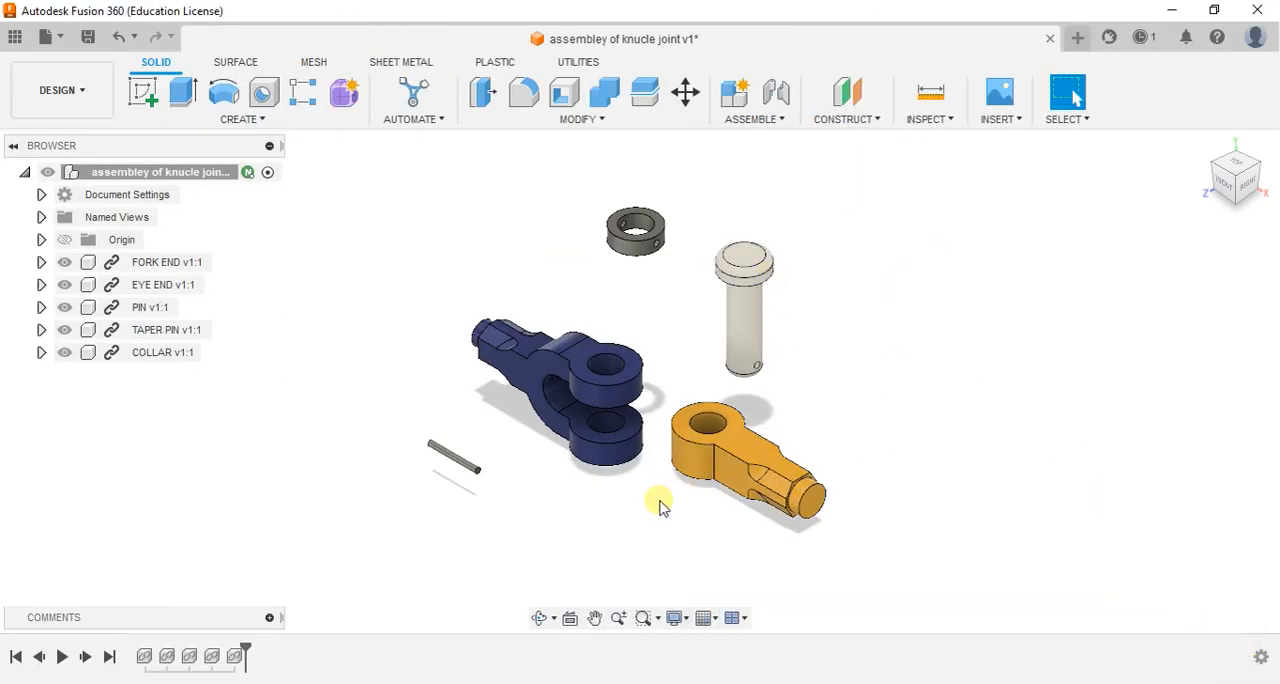
- Examine the inserted fork end, eye end, pin, taper pin and collar, and the available assembly commands
scroll(560, 443, "up", 2)
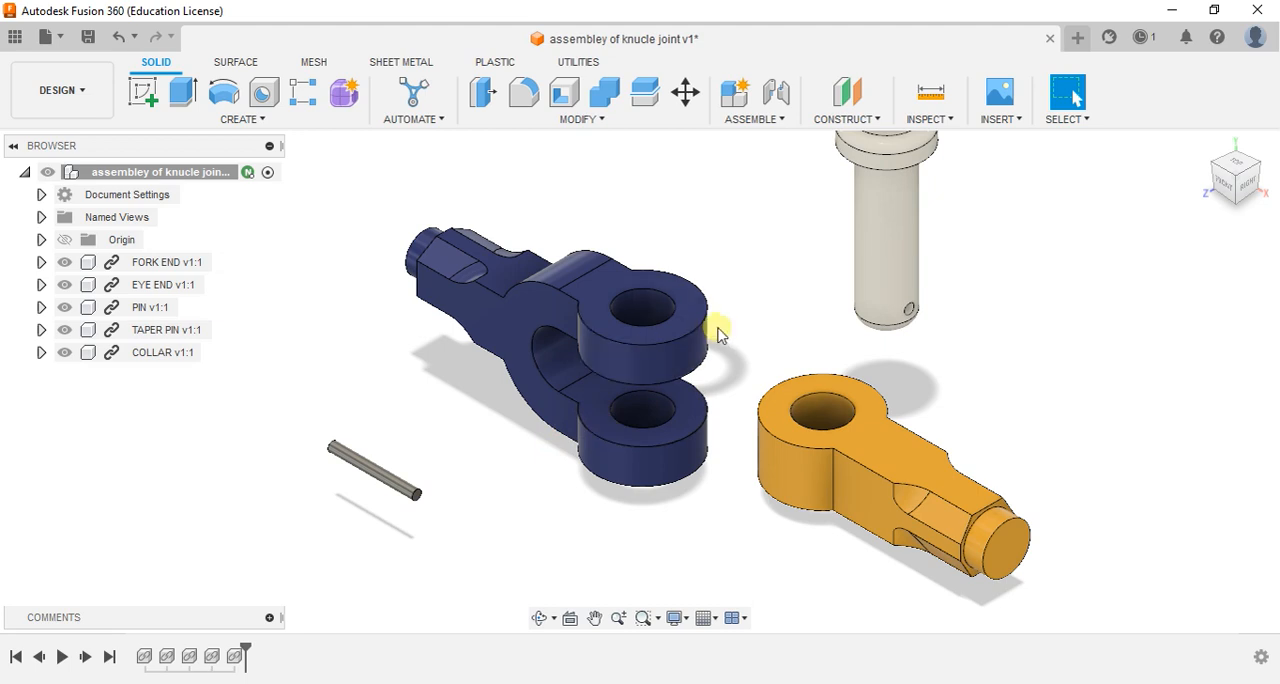
scroll(718, 333, "down", 3)
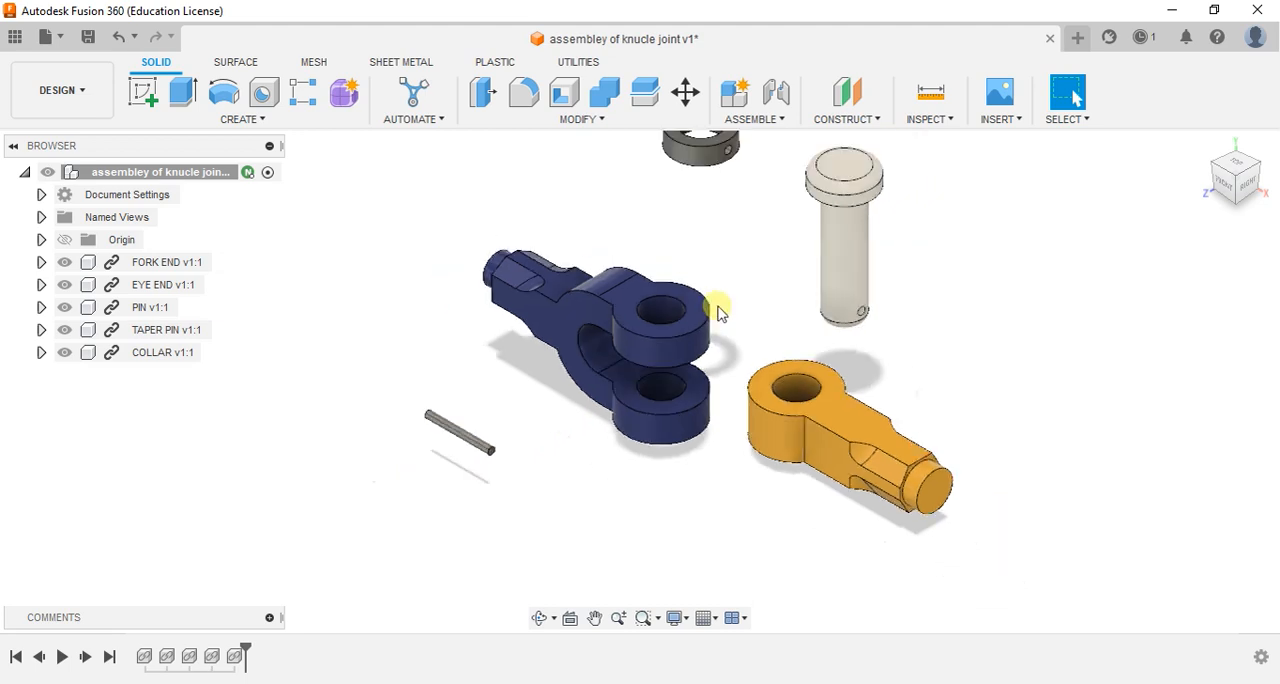
left_click(752, 119)
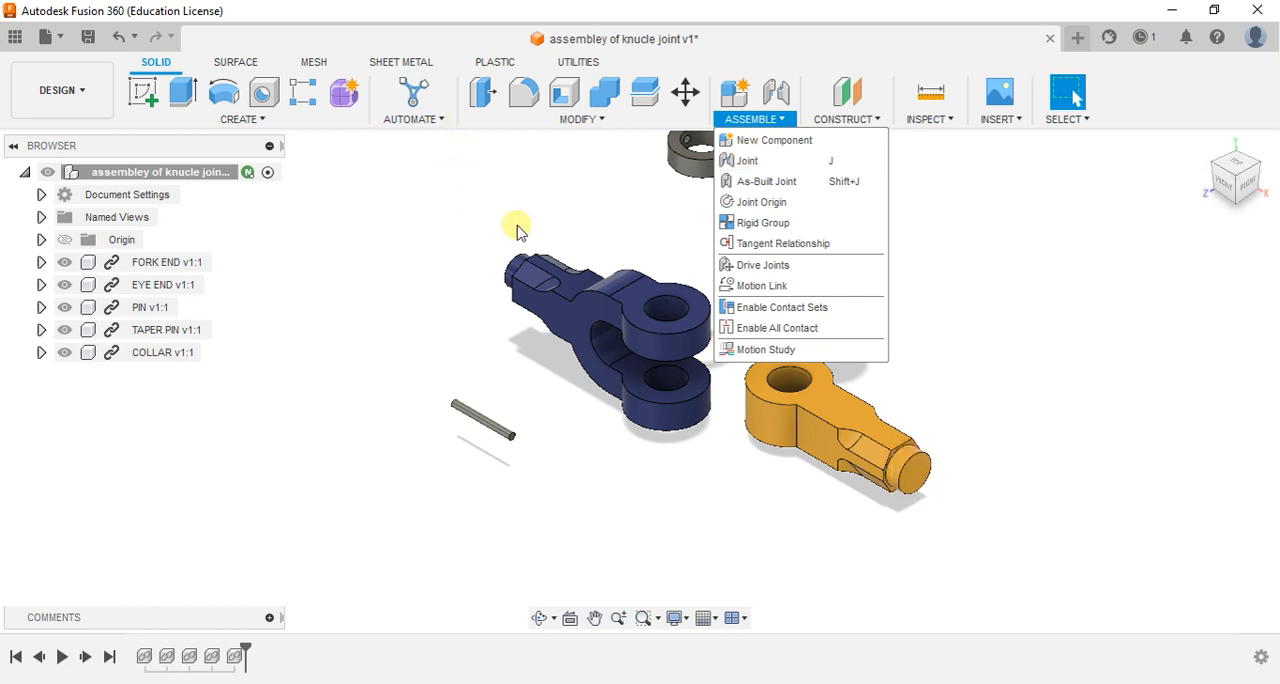
left_click(515, 225)
scroll(595, 330, "up", 2)
scroll(597, 331, "up", 1)
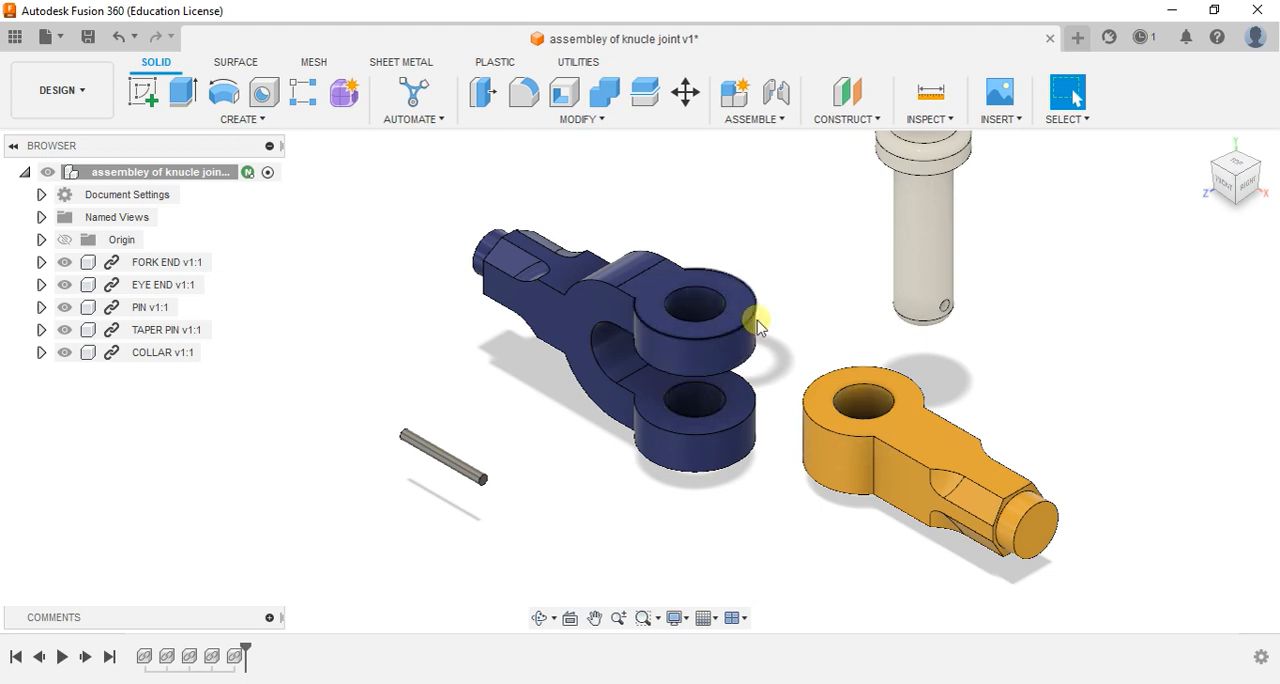
scroll(686, 378, "down", 2)
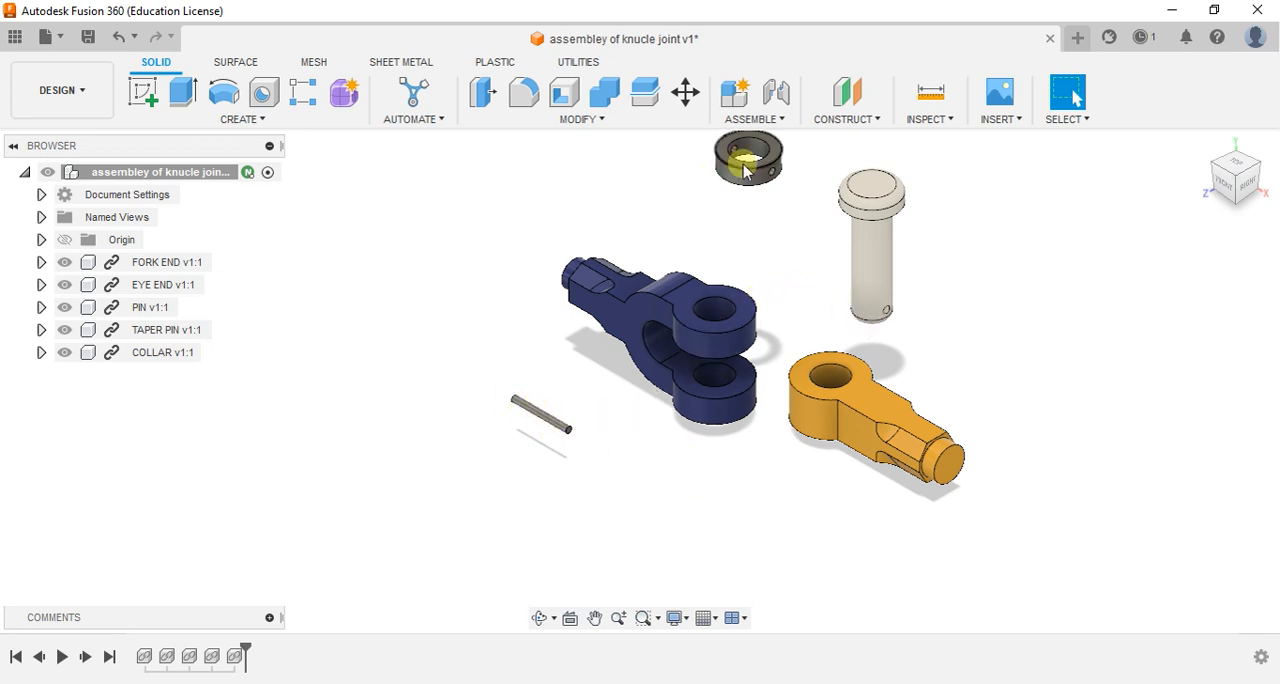
scroll(866, 372, "up", 5)
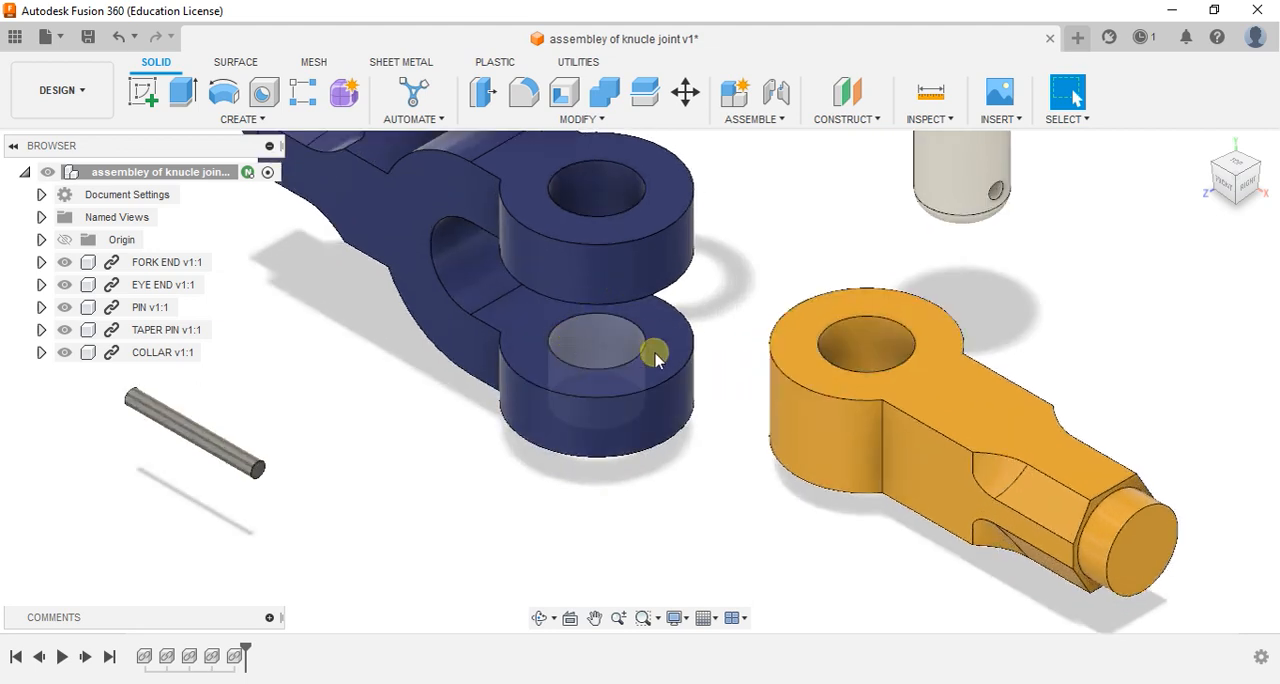
middle_click_drag(634, 417, 713, 374, "shift")
middle_click_drag(634, 461, 700, 275, "shift")
scroll(571, 438, "up", 6)
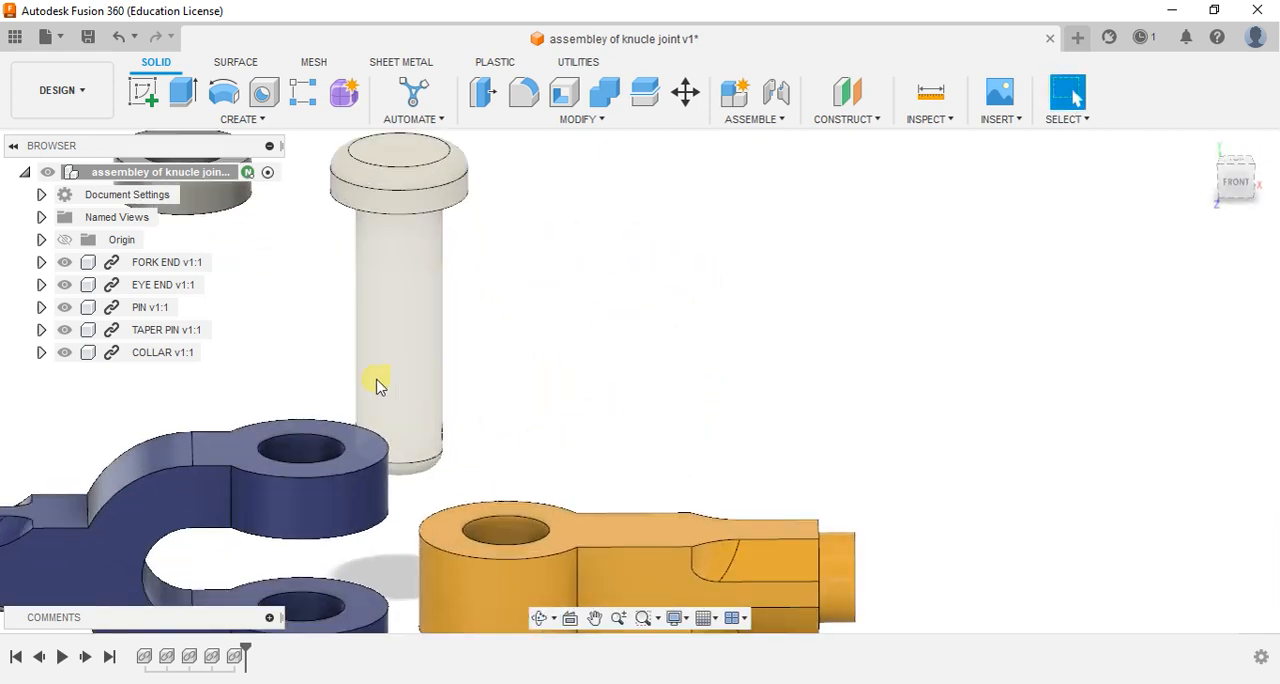
scroll(551, 298, "down", 5)
middle_click_drag(551, 298, 643, 300, "shift")
scroll(566, 314, "up", 3)
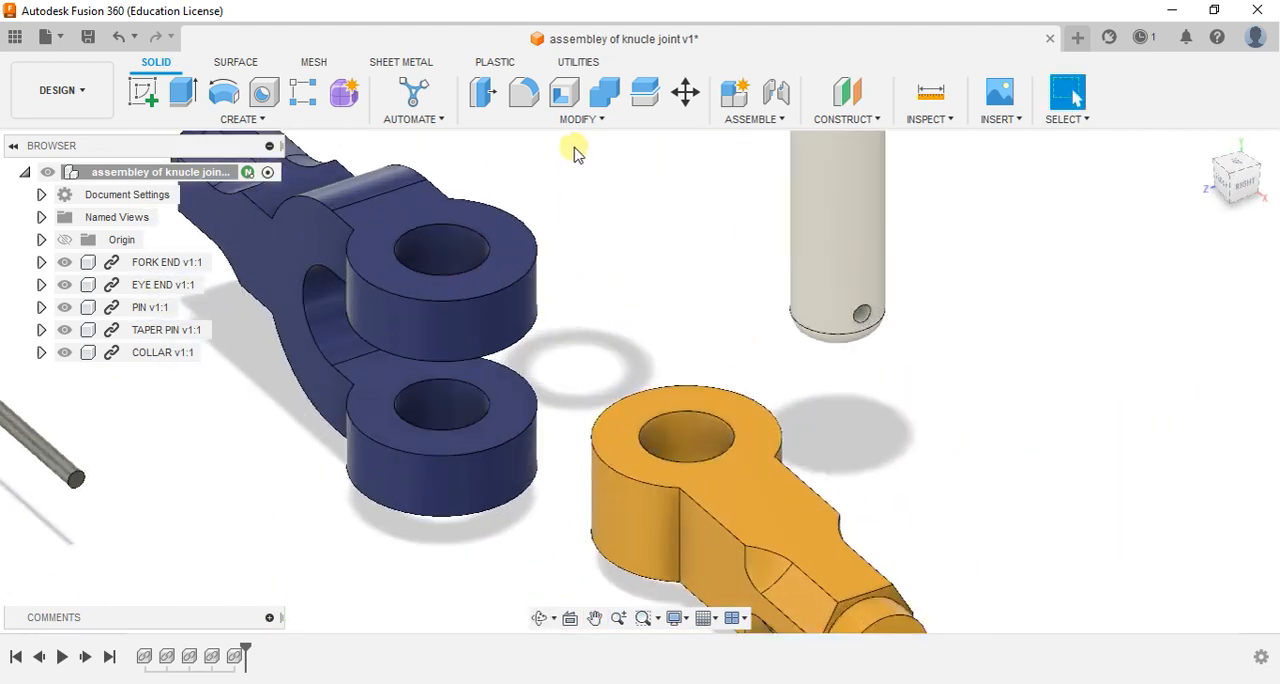
- Join the underside centre of the fork end's upper hole to the top centre of the eye end's hole with a Revolute joint
left_click(748, 119)
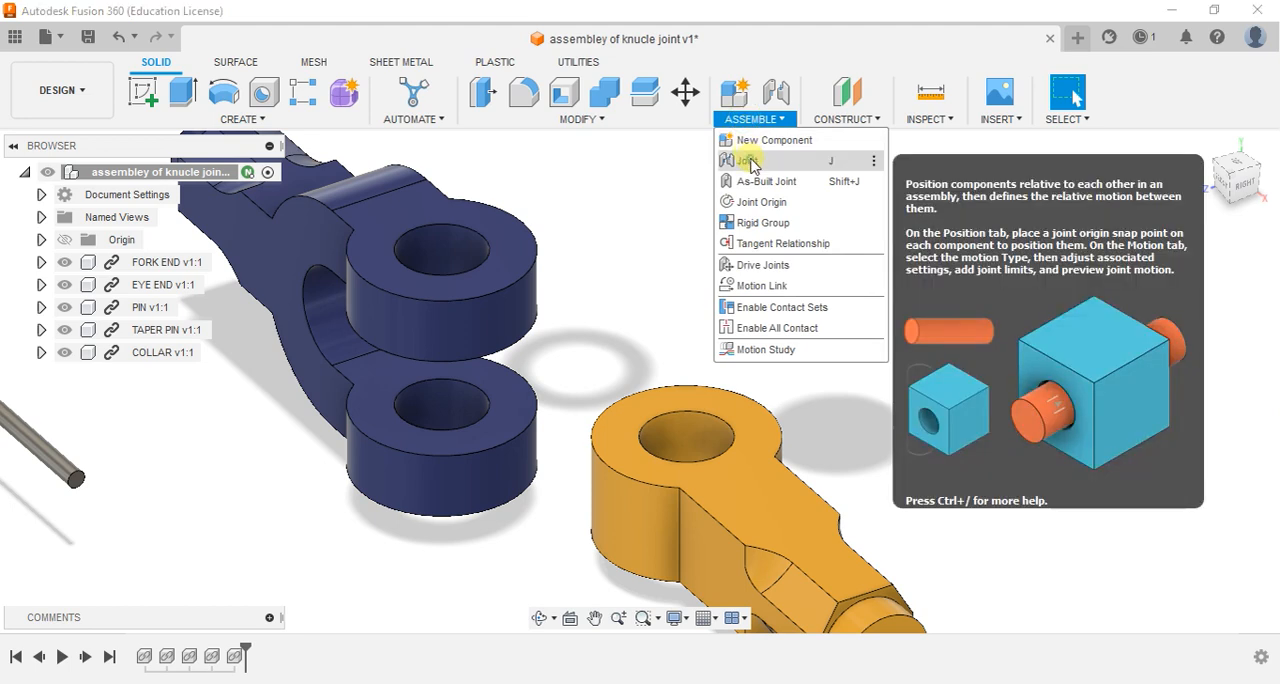
left_click(752, 162)
middle_click_drag(407, 408, 462, 320, "shift")
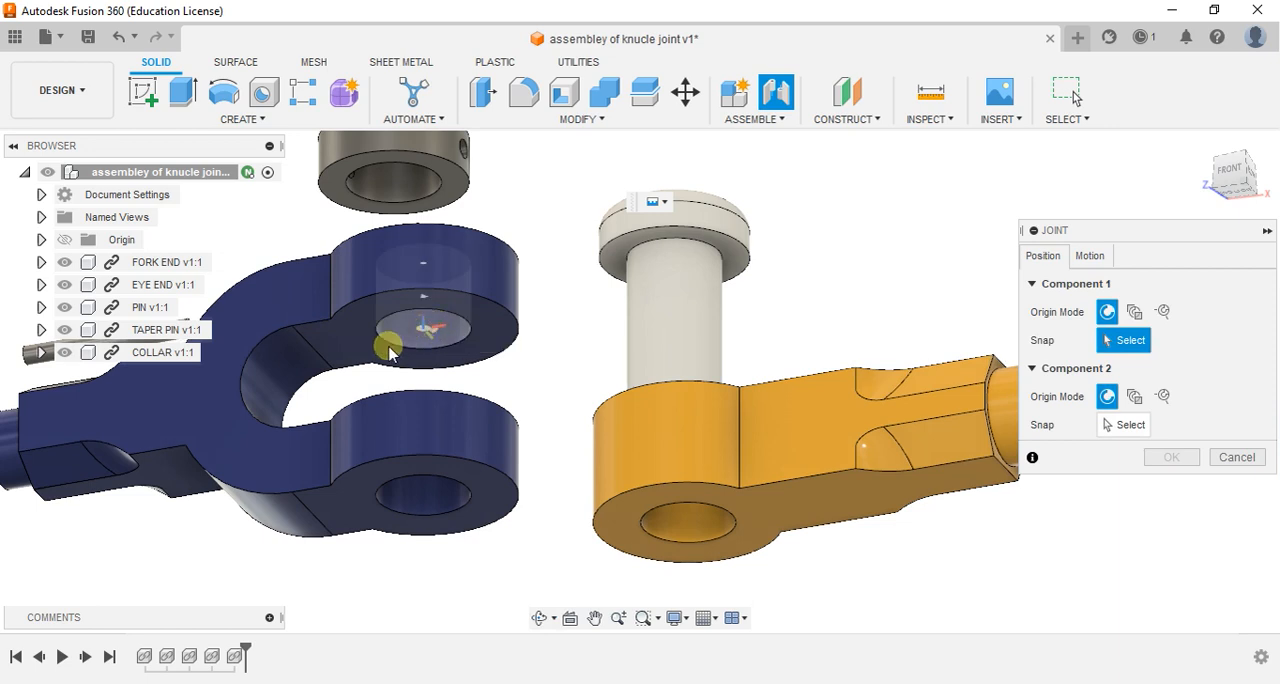
left_click(420, 325)
middle_click_drag(429, 320, 520, 410, "shift")
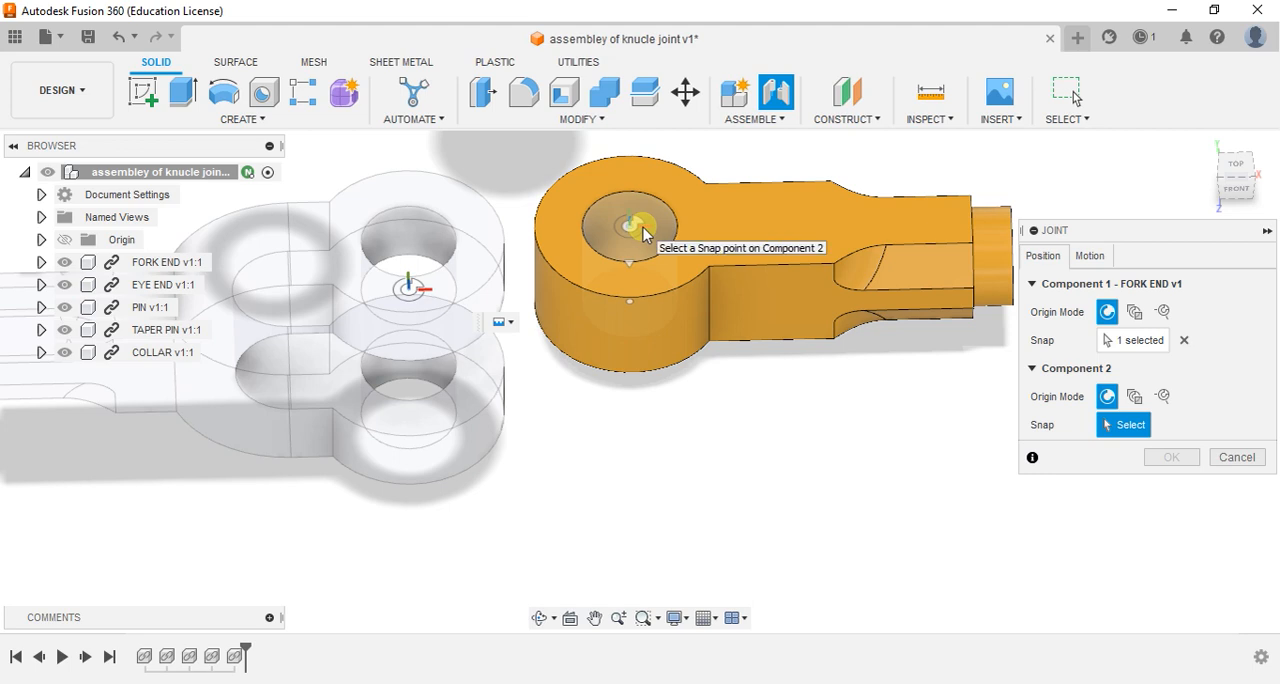
left_click(642, 234)
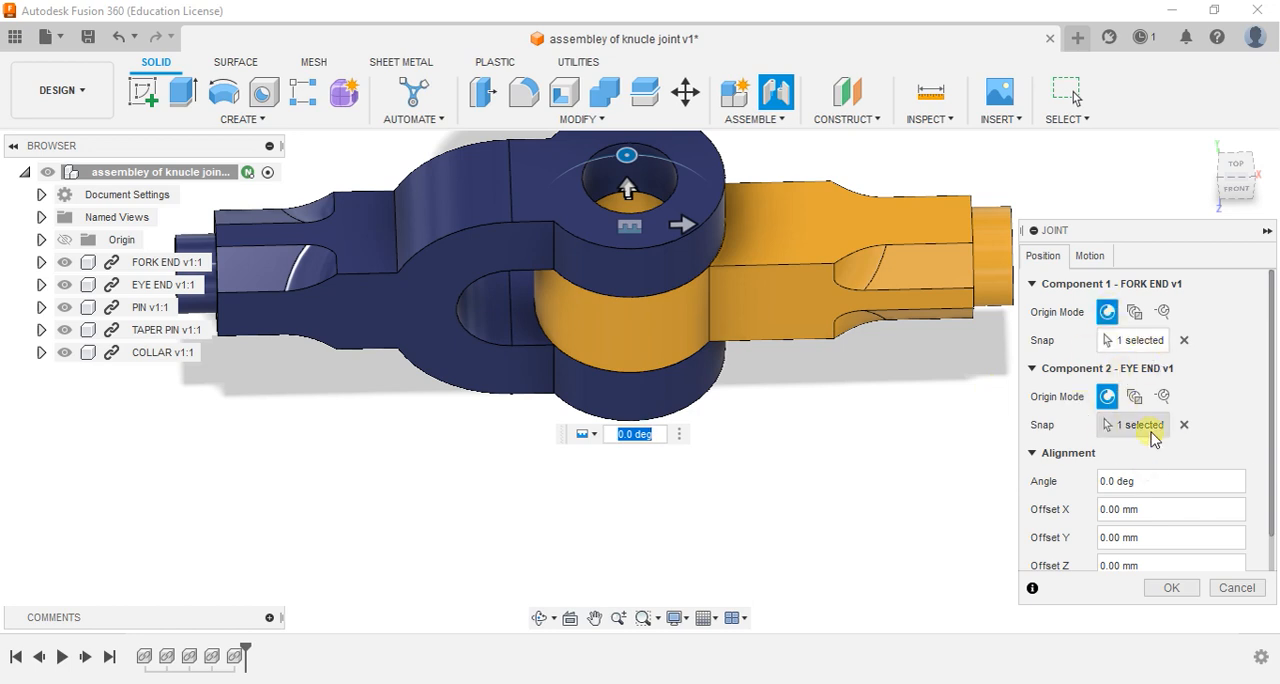
scroll(715, 330, "down", 2)
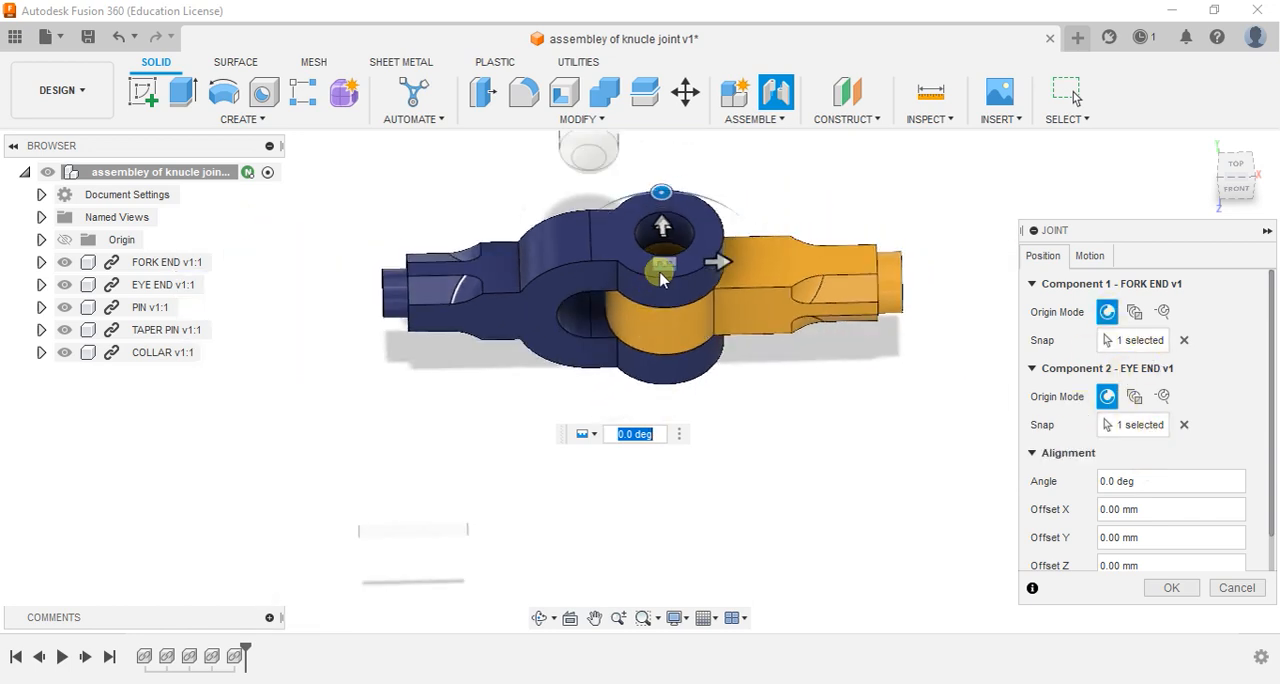
left_click(593, 436)
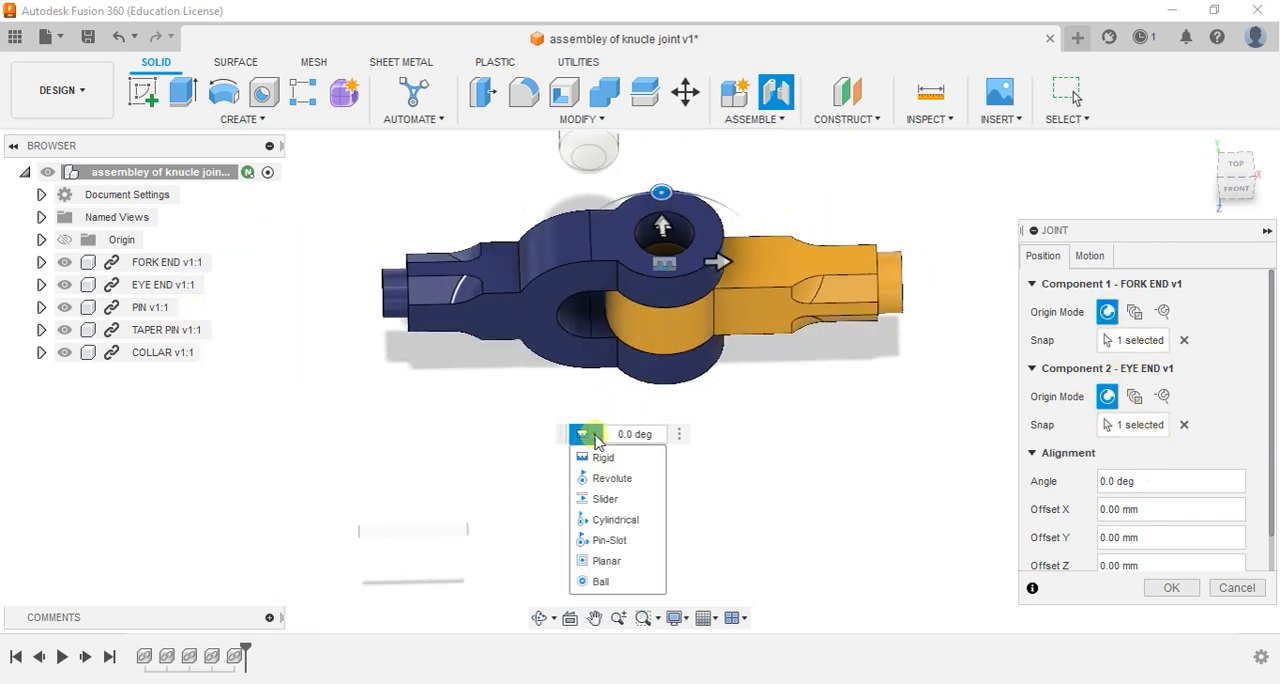
left_click(607, 479)
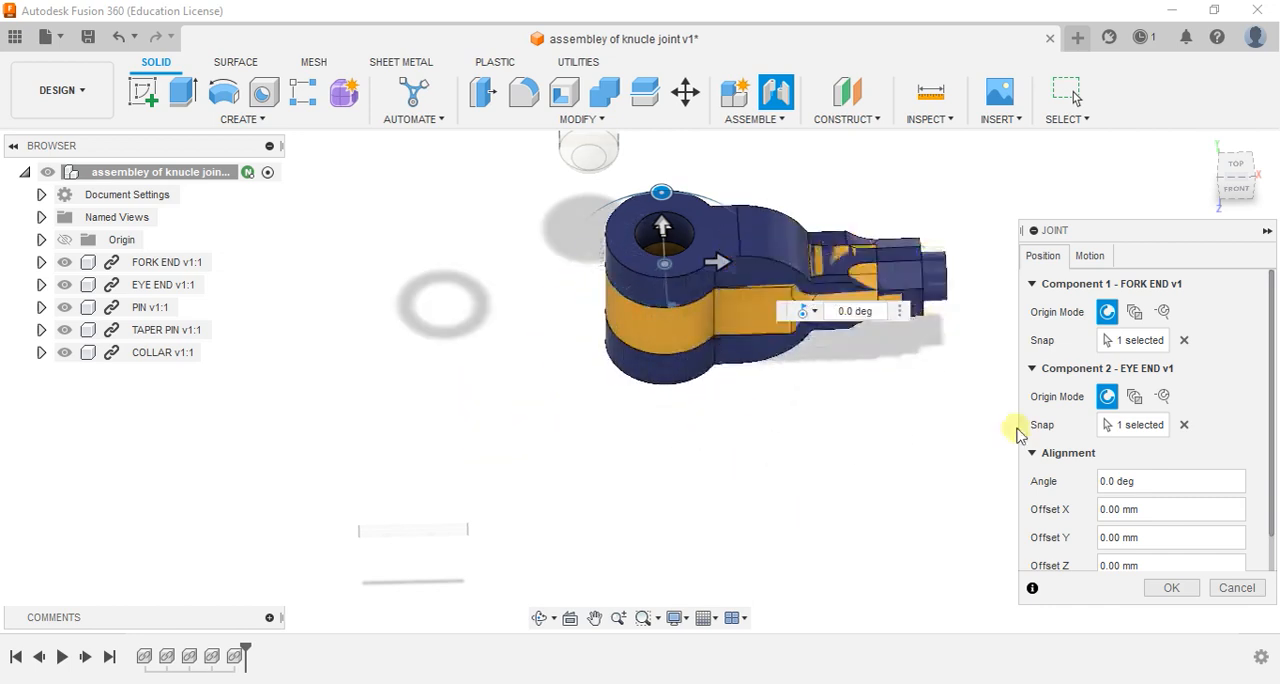
left_click(1172, 588)
- Join the underside centre of the pin's head to the top centre of the fork end's upper hole with a Revolute joint
scroll(686, 410, "down", 2)
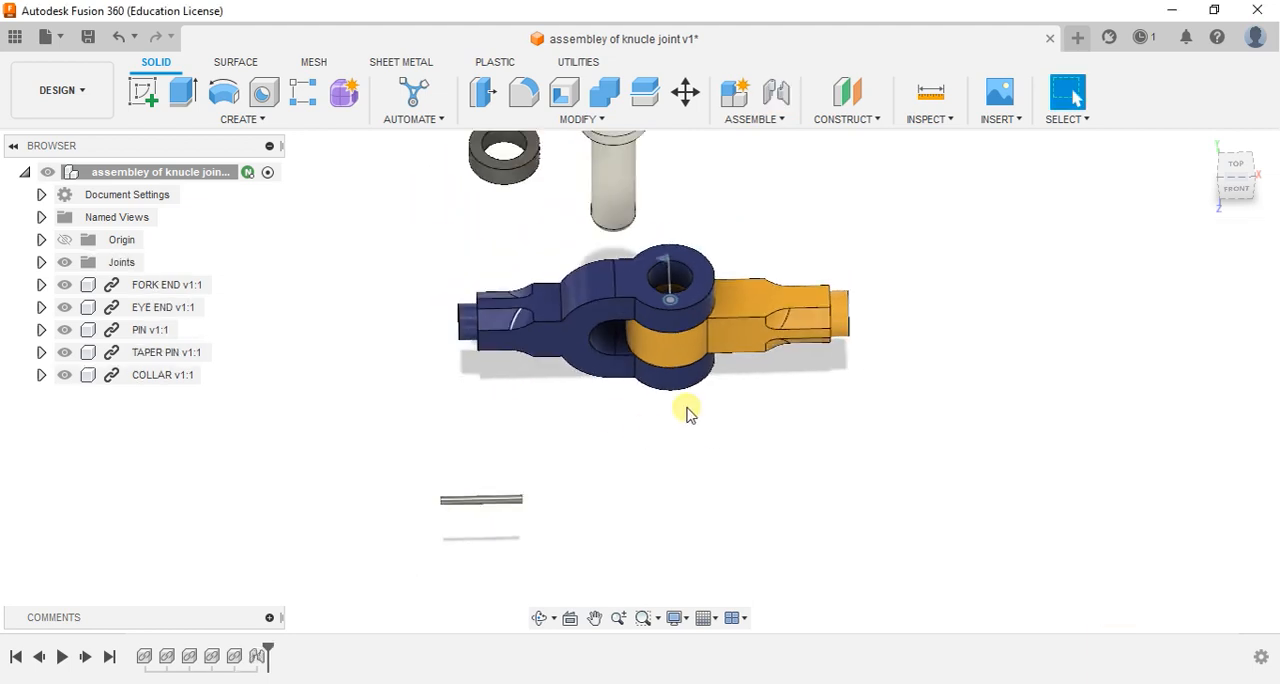
middle_click_drag(647, 427, 591, 331, "shift")
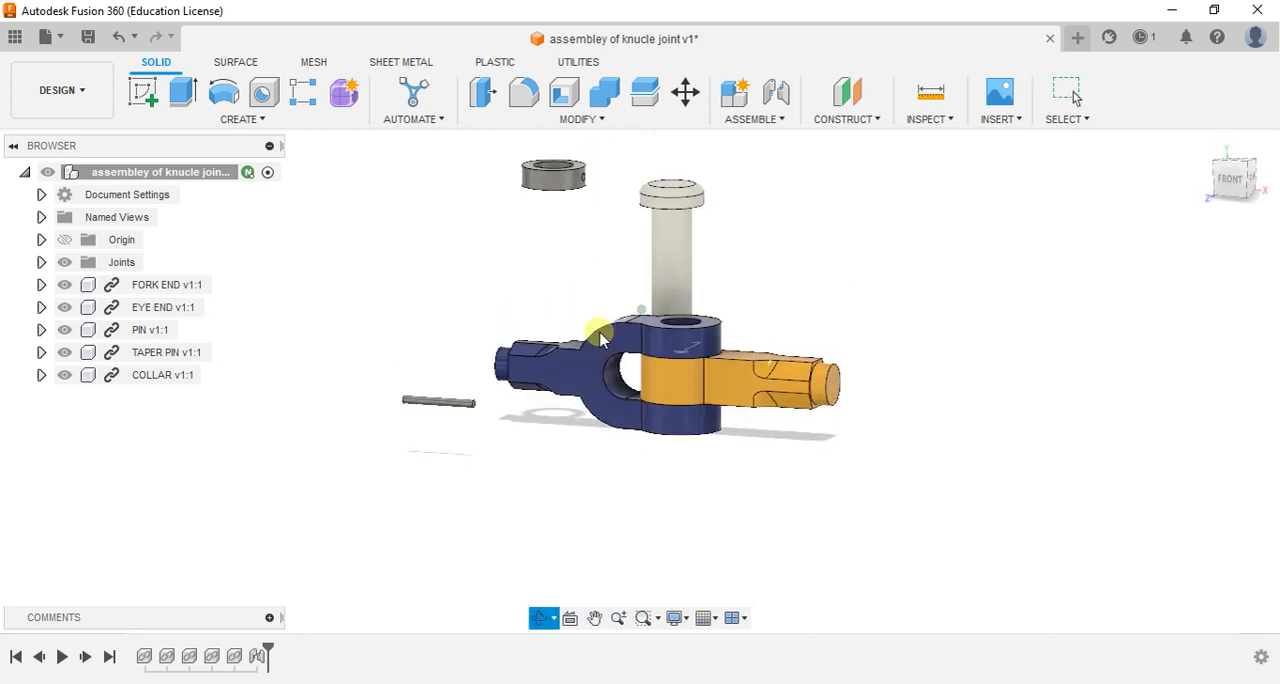
left_click(750, 119)
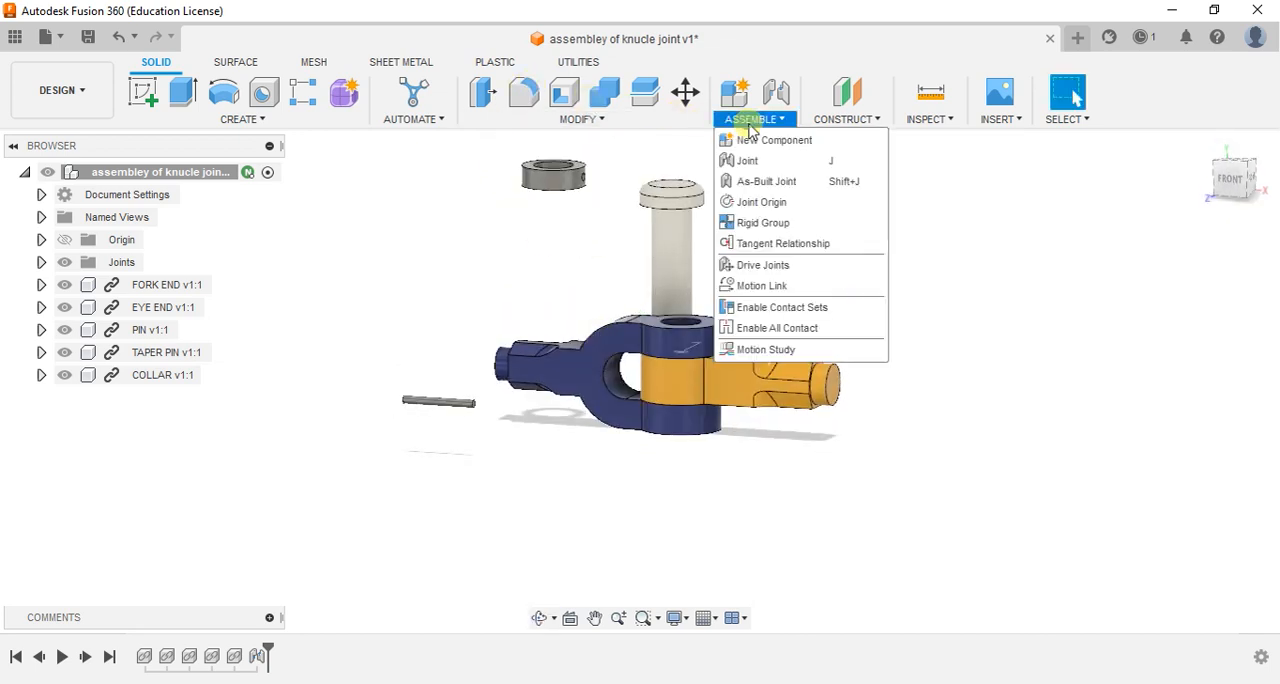
left_click(757, 162)
scroll(630, 241, "up", 5)
middle_click_drag(629, 240, 649, 181, "shift")
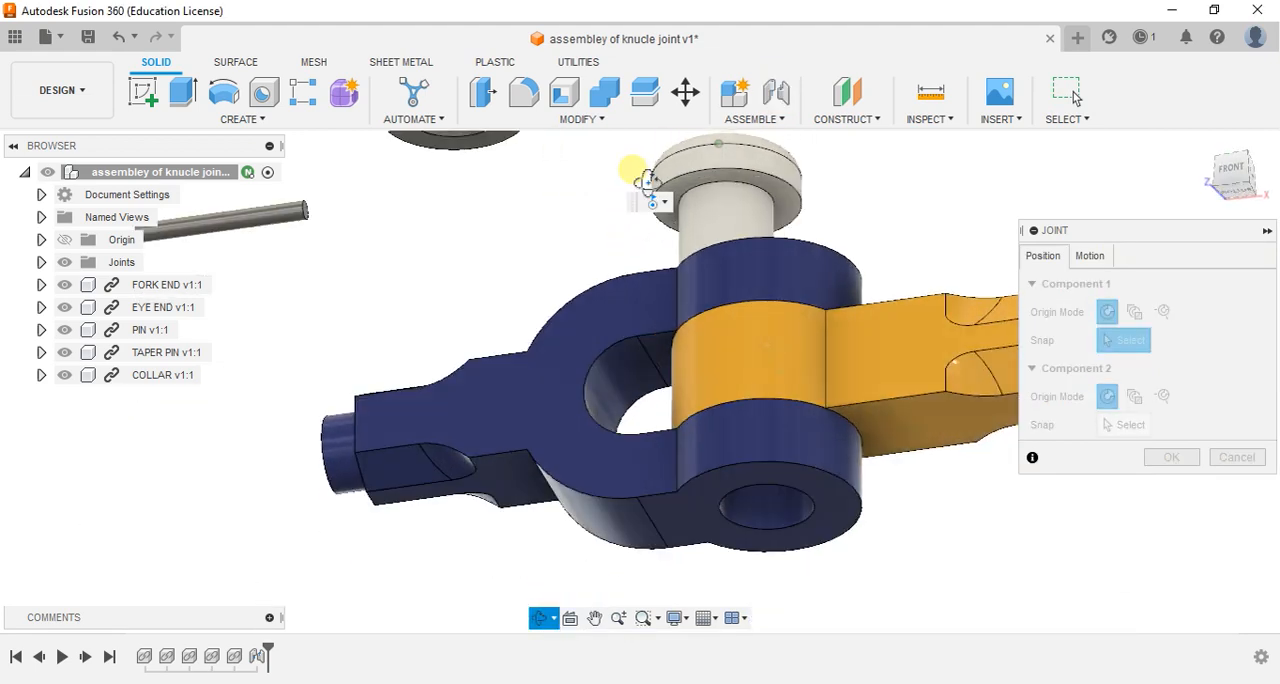
left_click(727, 197)
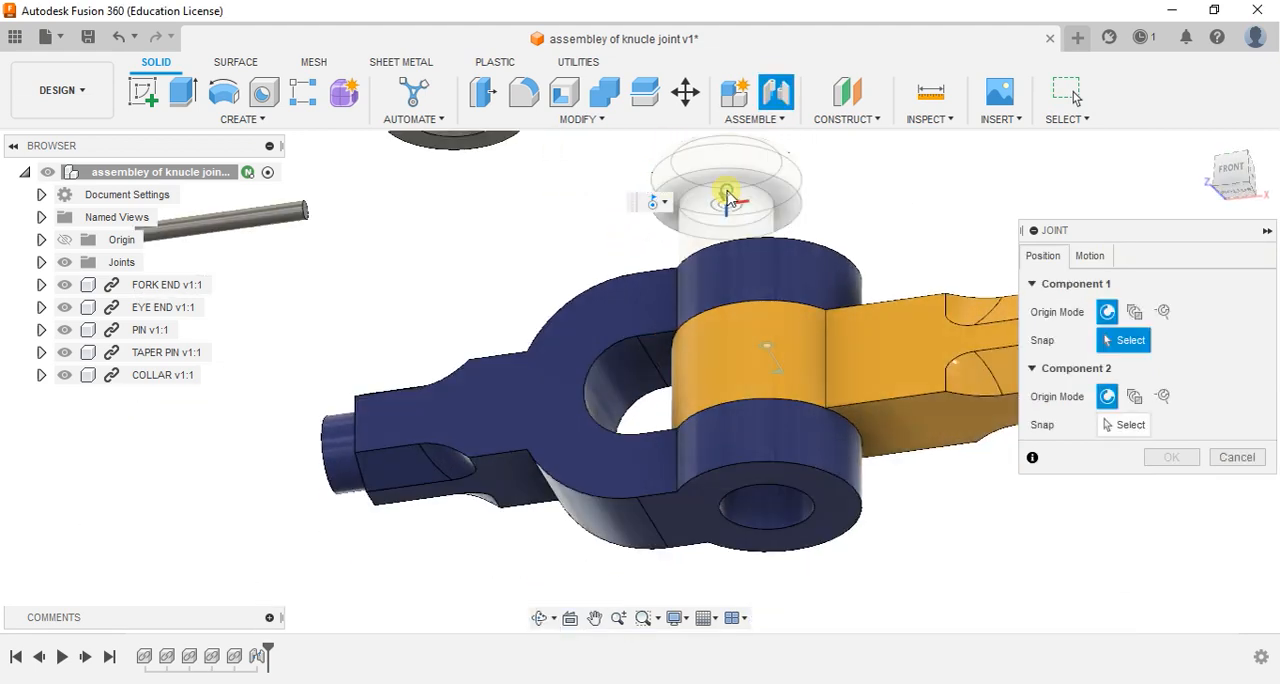
middle_click_drag(633, 265, 682, 340, "shift")
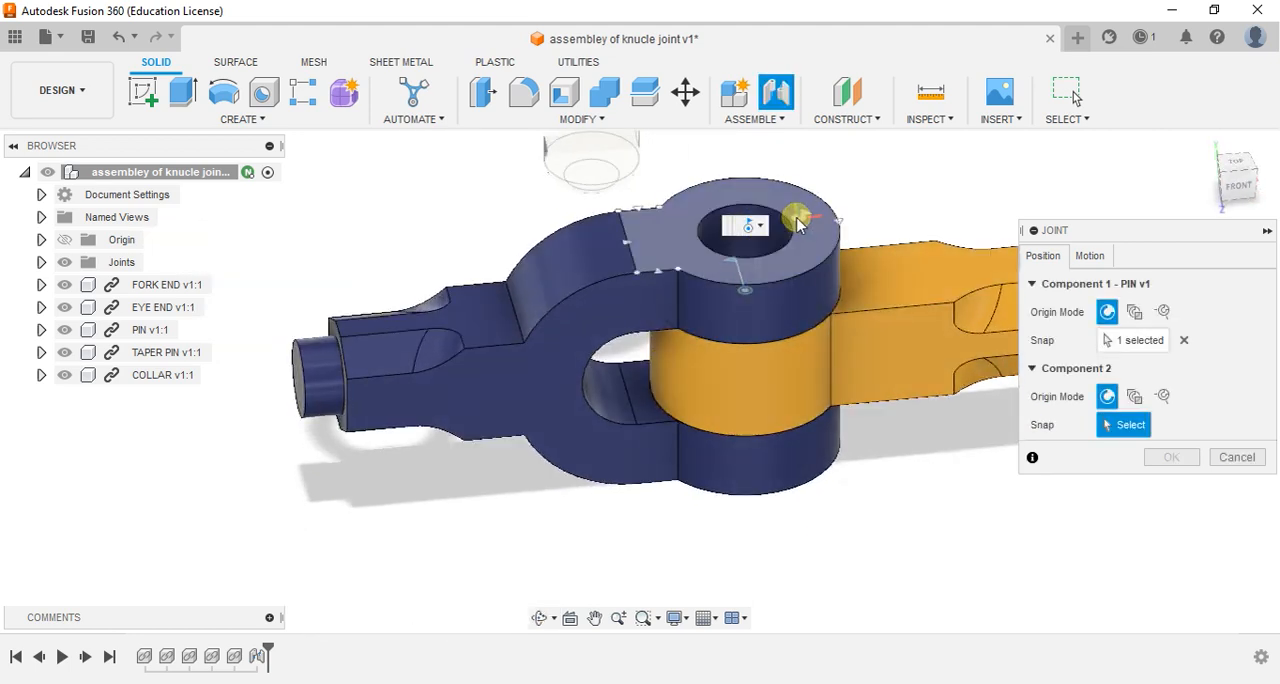
scroll(760, 225, "up", 4)
left_click(711, 257)
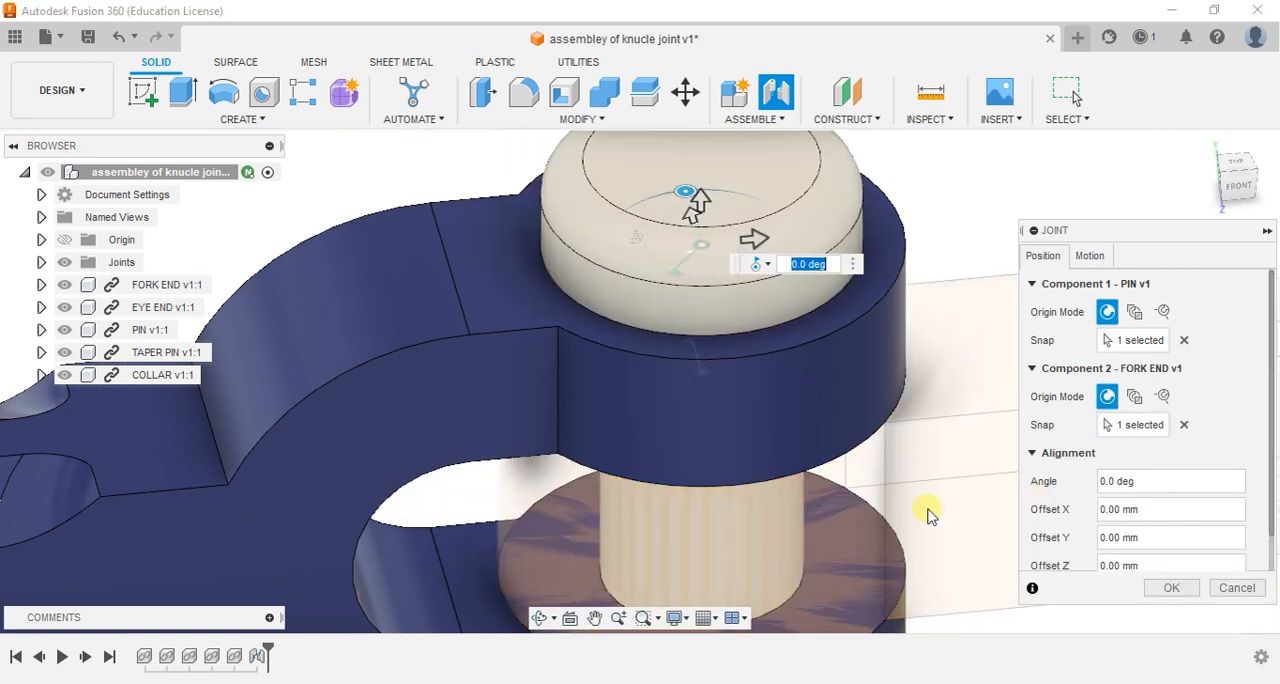
scroll(816, 503, "down", 5)
middle_click_drag(839, 555, 803, 491, "shift")
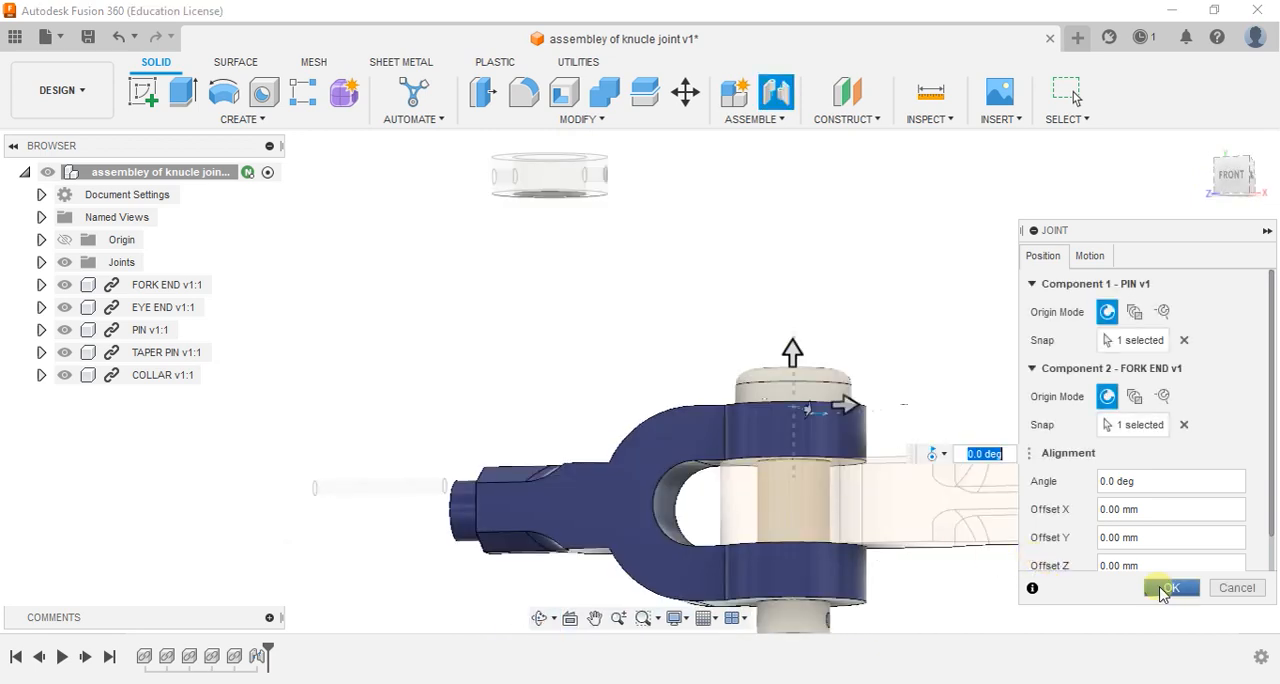
left_click(1163, 592)
- Start a joint on the collar, snapping its origin to the centre of the cross hole's opening in the bore wall
scroll(831, 471, "up", 2)
scroll(812, 480, "down", 3)
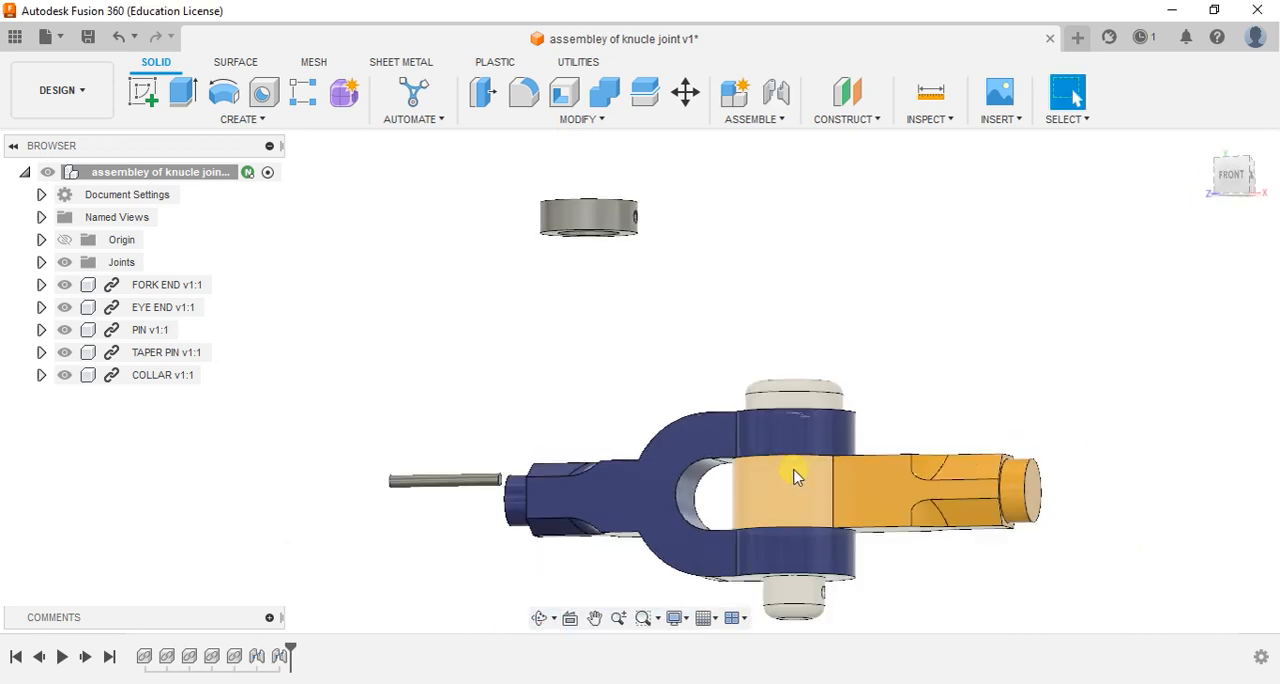
middle_click_drag(703, 451, 658, 332)
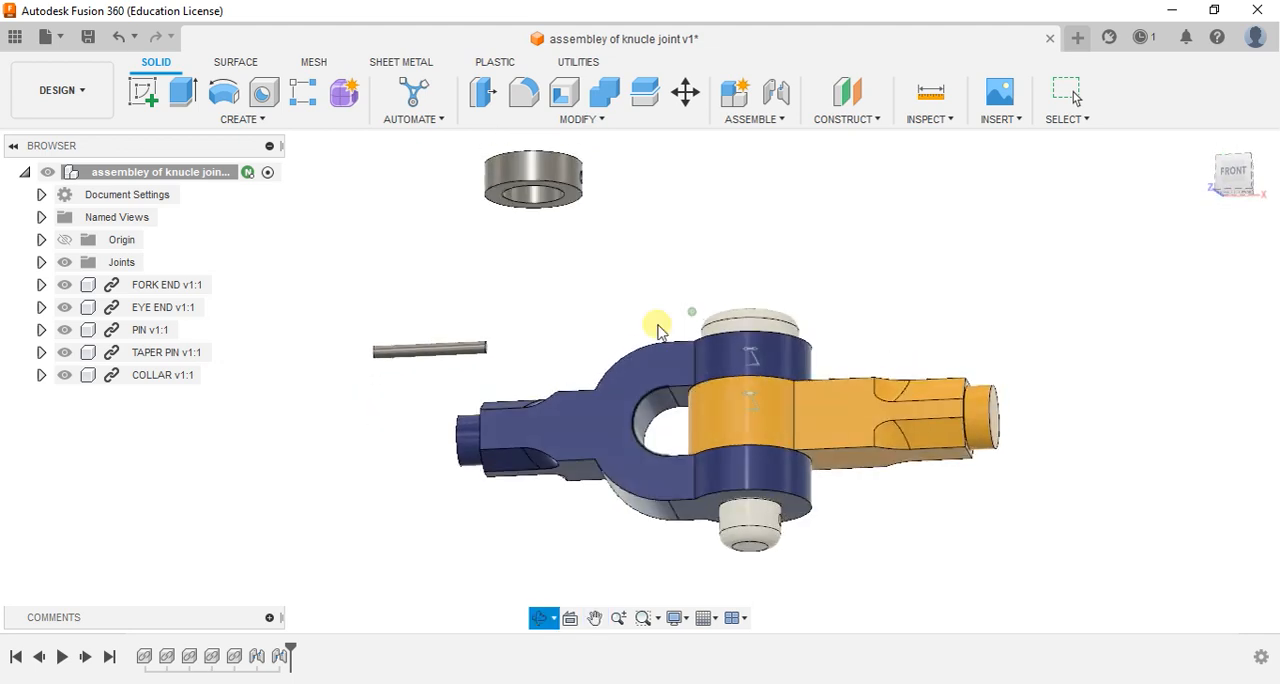
left_click(601, 120)
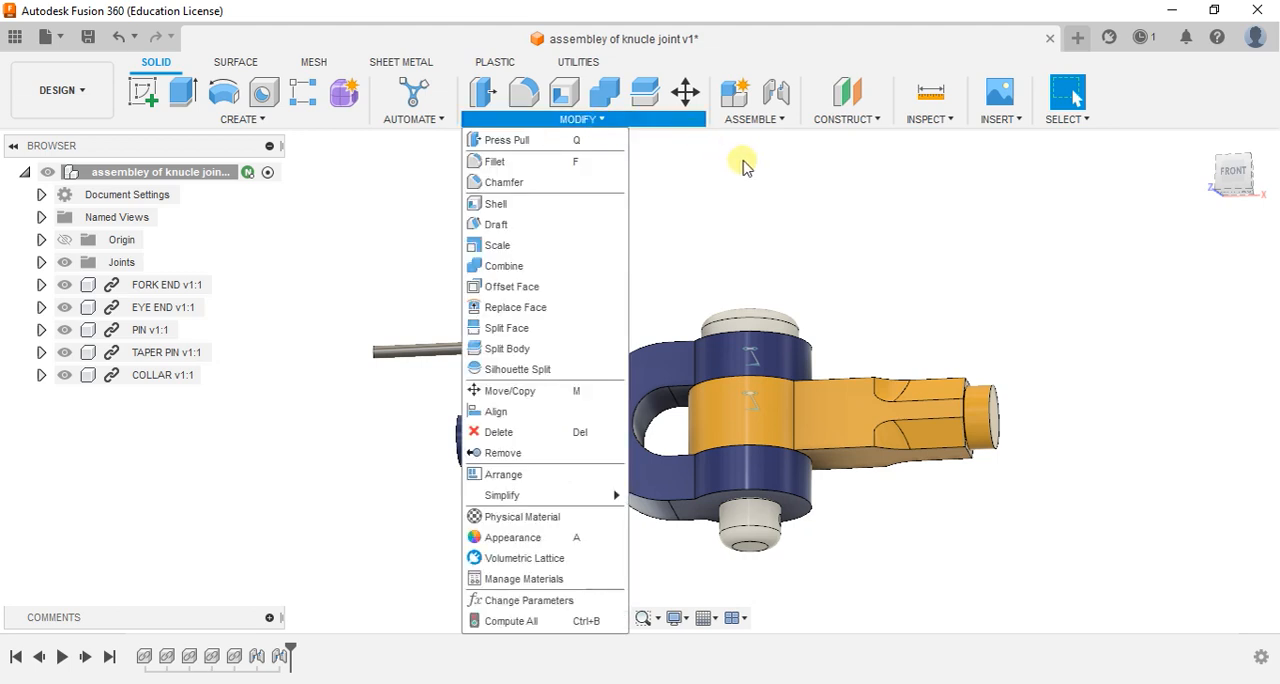
left_click(781, 121)
left_click(782, 160)
scroll(460, 220, "up", 5)
left_click_drag(490, 237, 586, 314)
key("Escape")
scroll(517, 180, "up", 5)
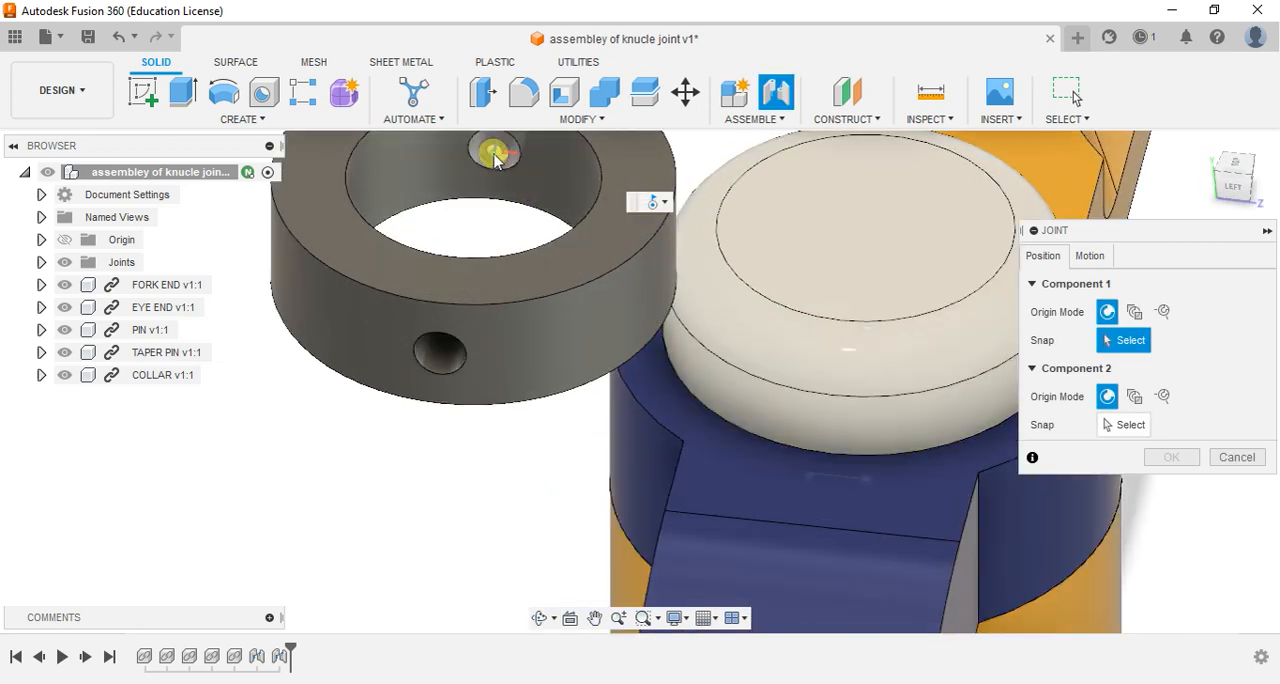
left_click(506, 160)
- Complete the collar's joint at the centre of the cross hole near the pin's lower end, using the Rigid type
scroll(487, 400, "down", 3)
scroll(487, 400, "down", 2)
middle_click_drag(743, 465, 537, 426, "shift")
scroll(784, 548, "up", 1)
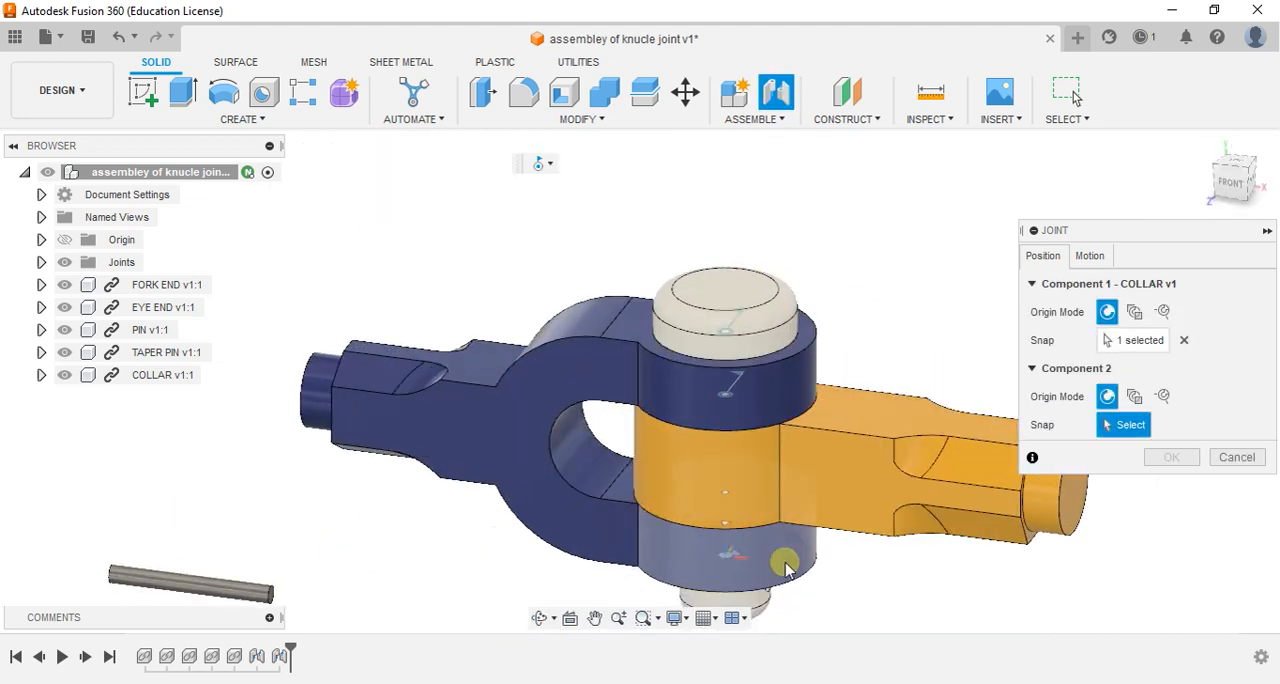
scroll(785, 566, "up", 3)
middle_click_drag(857, 594, 735, 435)
scroll(680, 471, "up", 2)
mouse_move(680, 471)
middle_mouse_down("shift")
mouse_move(657, 457)
mouse_move(677, 467)
middle_mouse_up("shift")
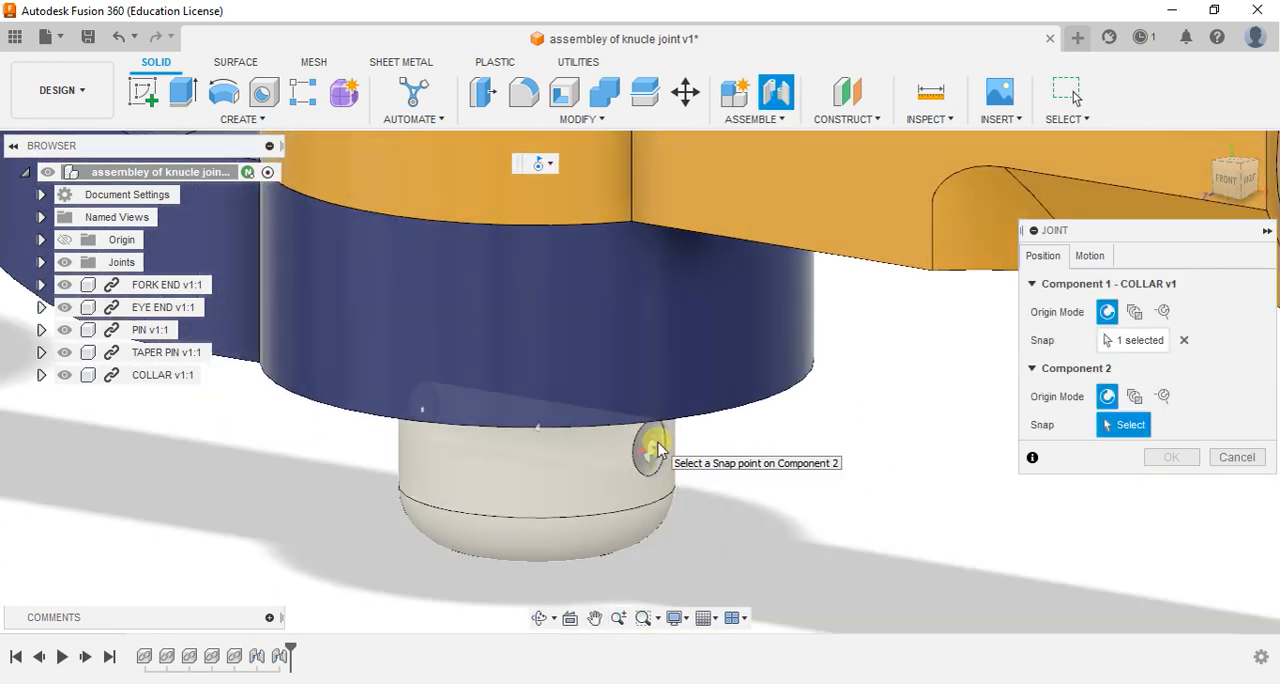
left_click(657, 450)
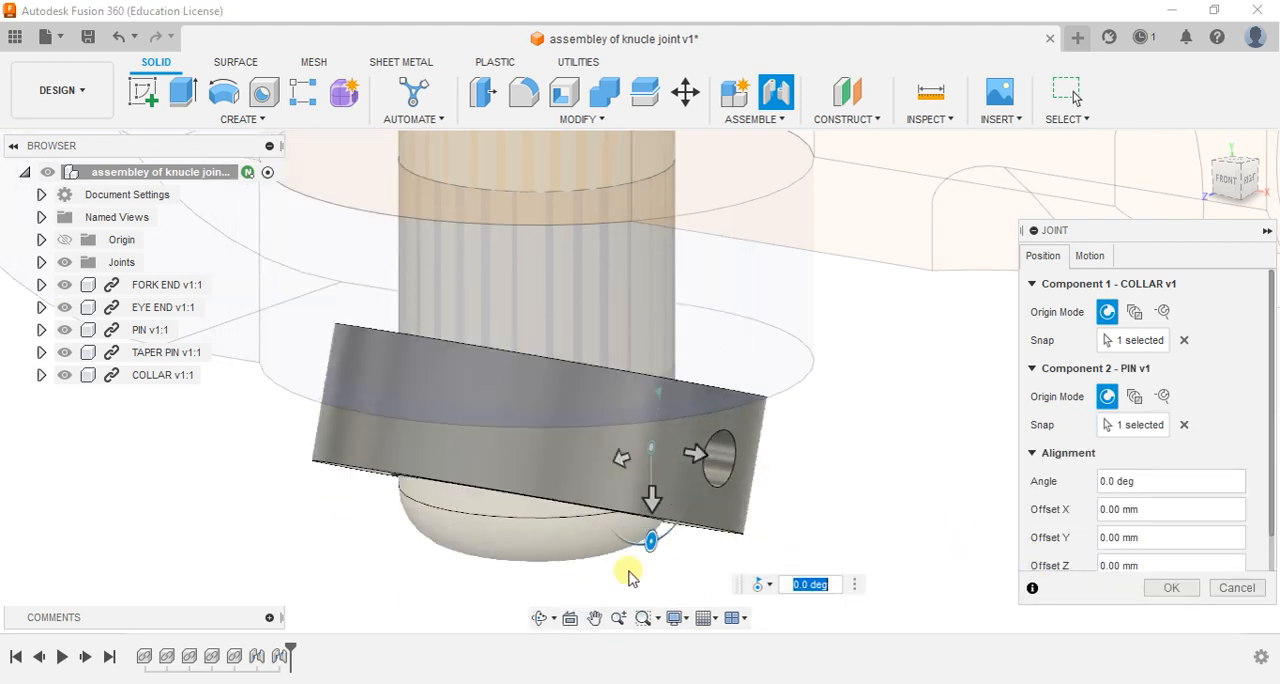
left_click(764, 584)
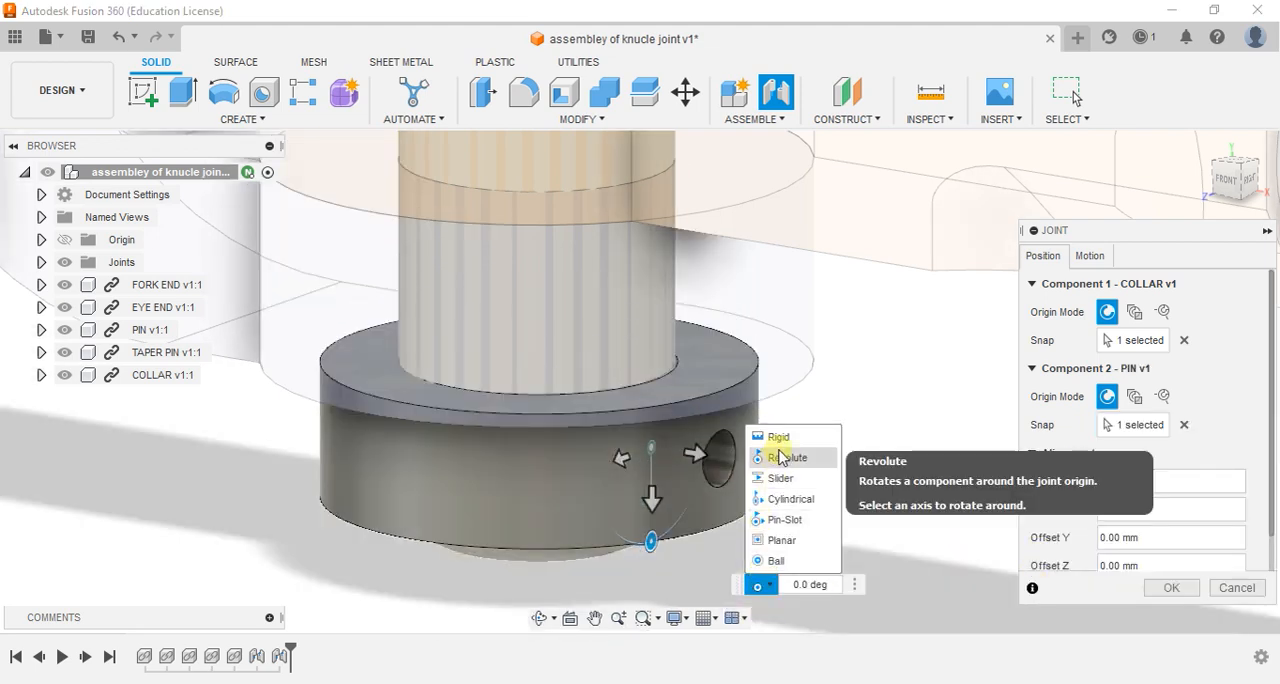
left_click(780, 448)
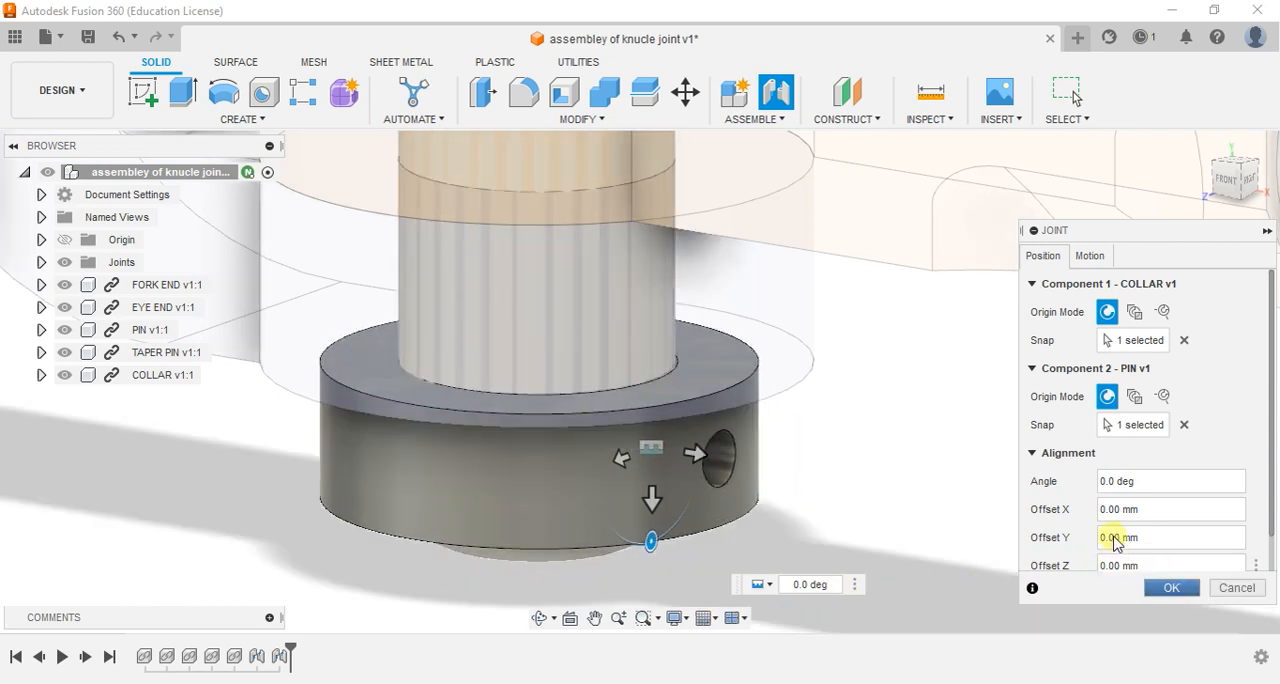
key("Return")
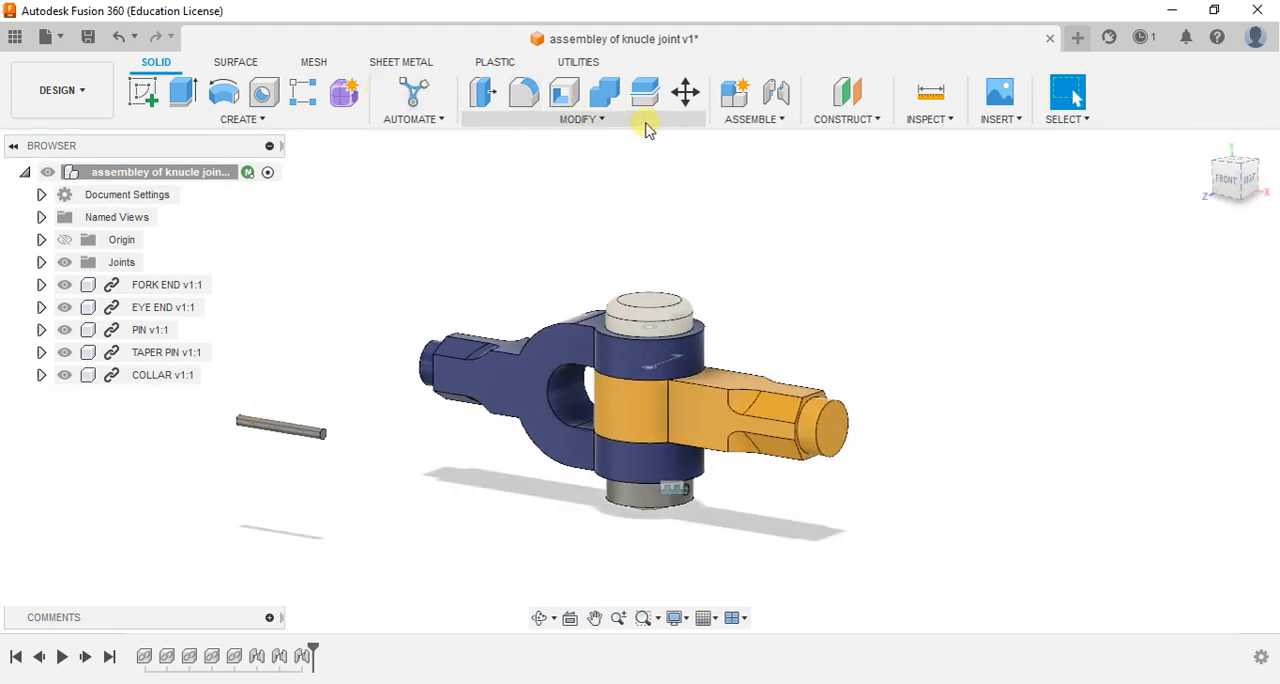
- Set up a Rigid joint between the outer opening of the collar's cross hole and the taper pin's end face centre
left_click(734, 122)
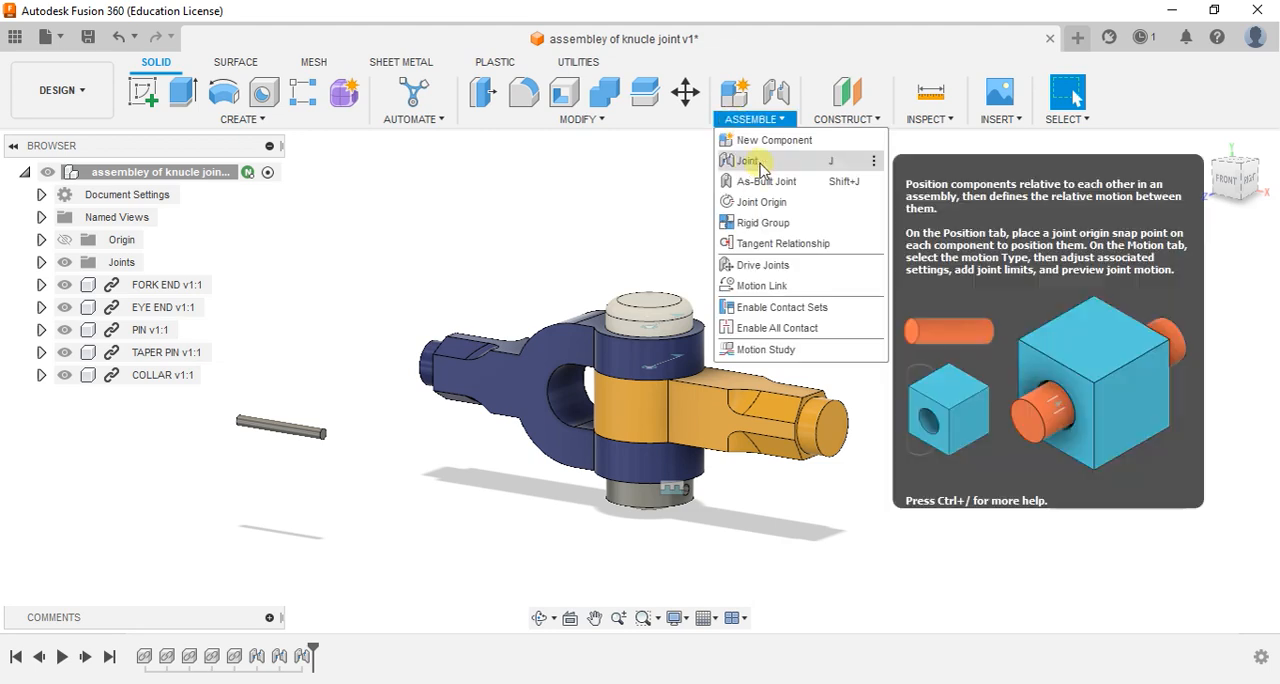
left_click(747, 161)
scroll(728, 563, "up", 5)
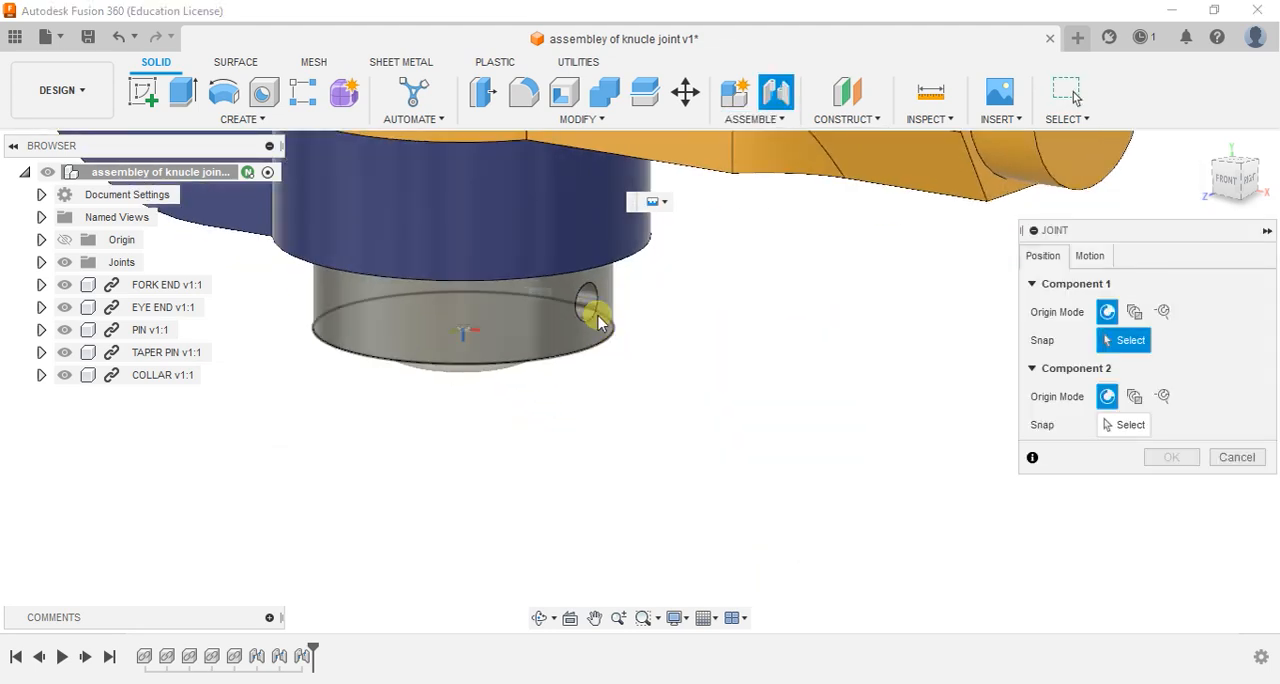
left_click(588, 306)
scroll(370, 420, "down", 10)
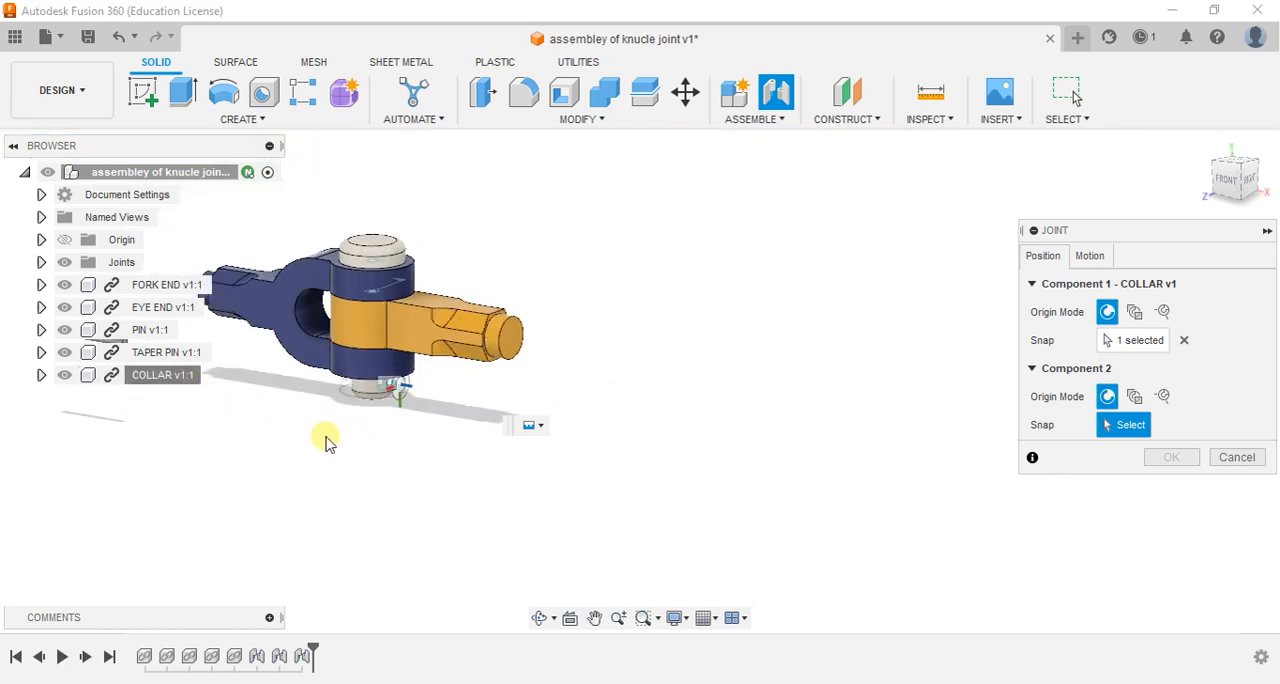
middle_click_drag(340, 446, 667, 504)
scroll(366, 409, "up", 4)
scroll(530, 398, "up", 5)
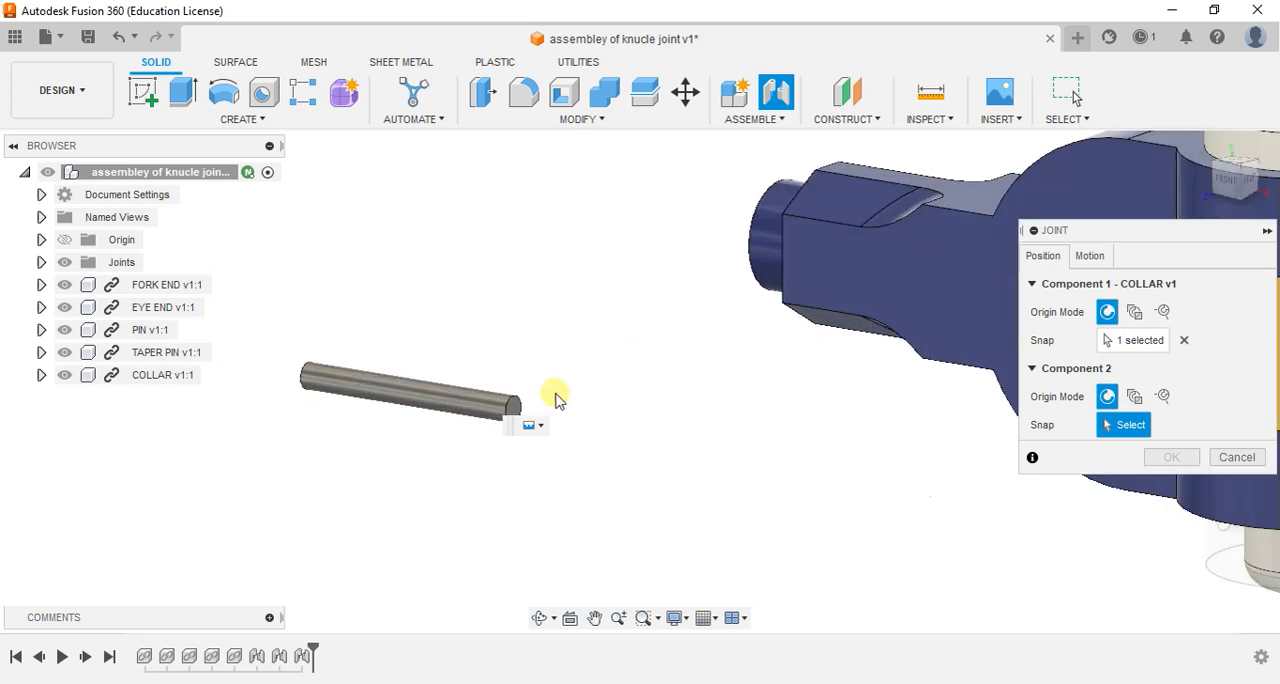
left_click(492, 413)
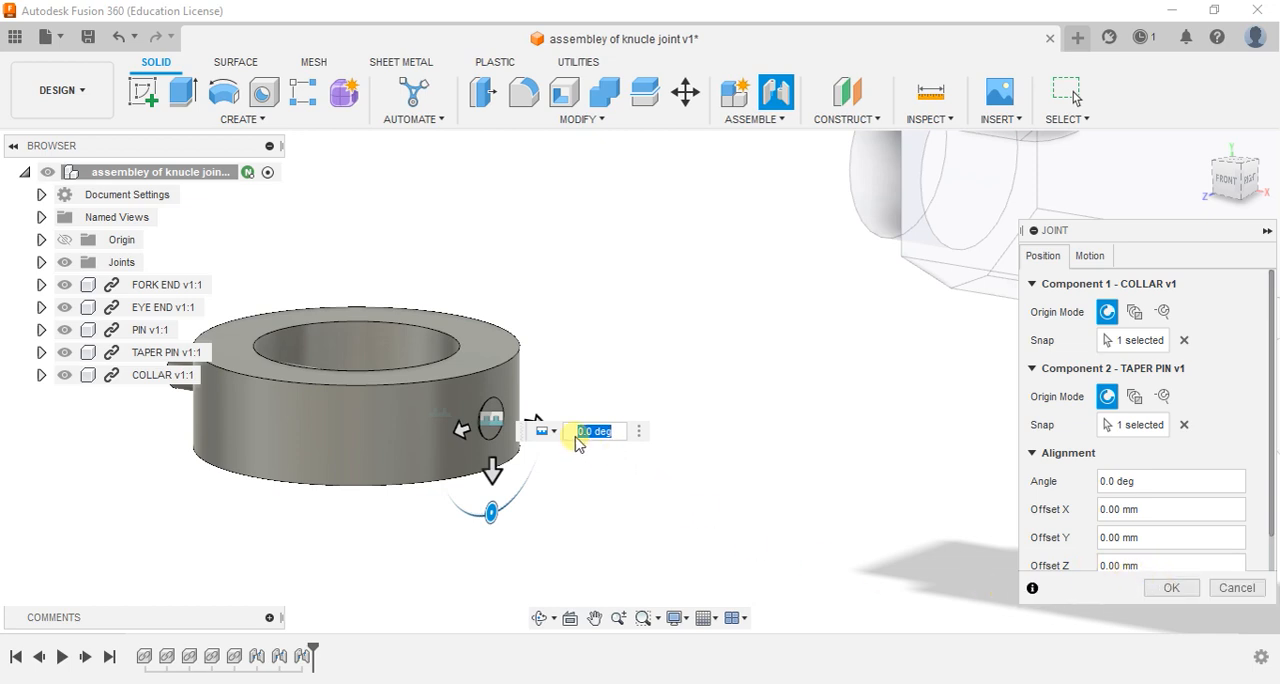
- Offset the collar and taper pin joint by -3.00 mm in Z and complete the joint
scroll(486, 420, "up", 3)
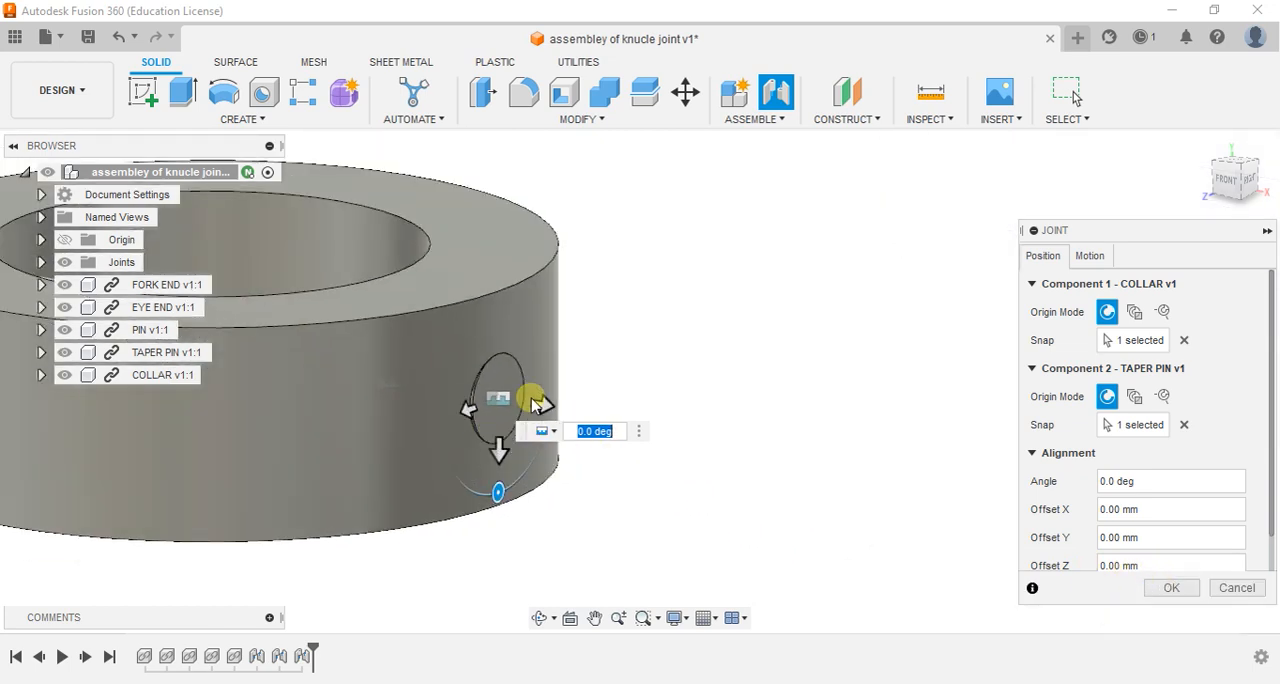
left_click_drag(553, 410, 505, 410)
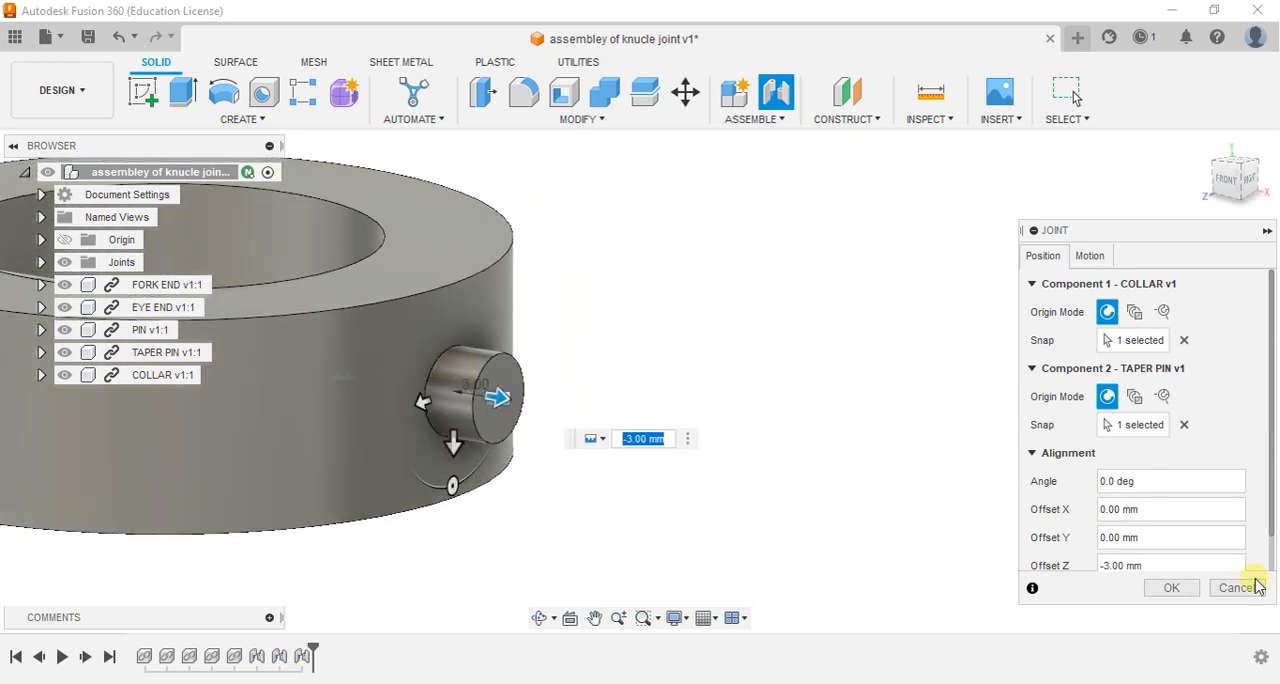
left_click(1171, 588)
- Inspect the finished knuckle joint from all around and save the assembly with the version description "User Saved"
scroll(1166, 586, "down", 5)
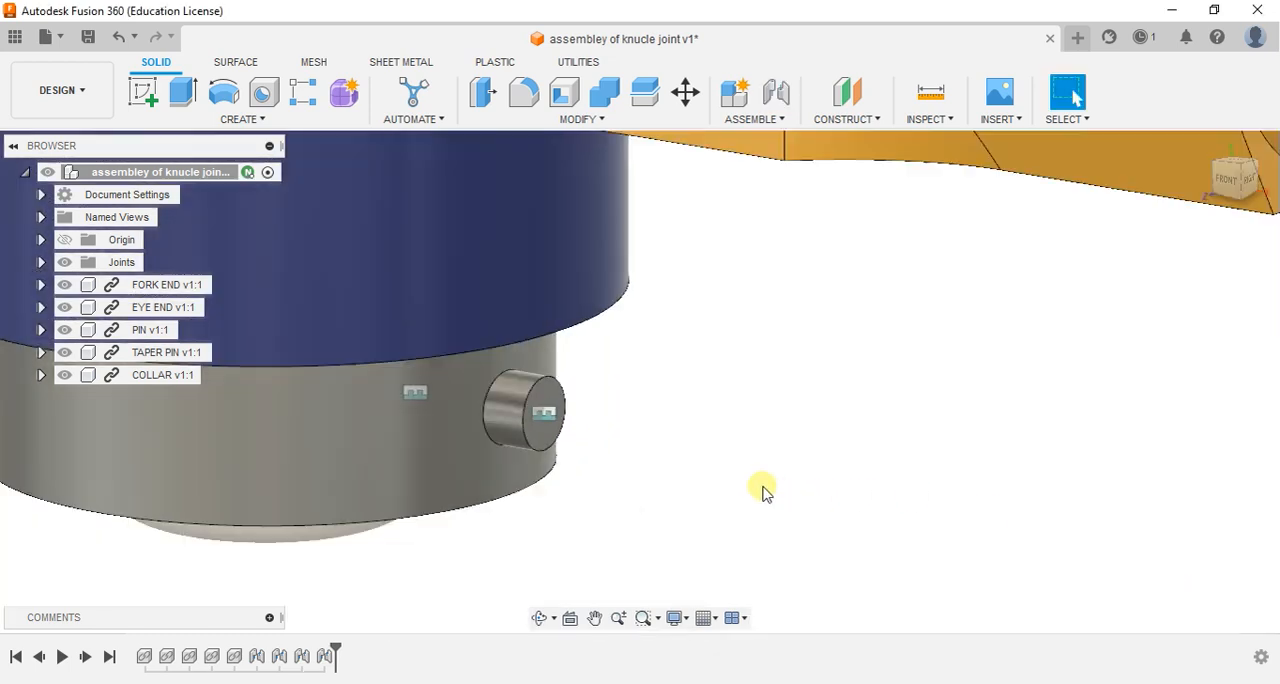
middle_click_drag(347, 500, 766, 522, "shift")
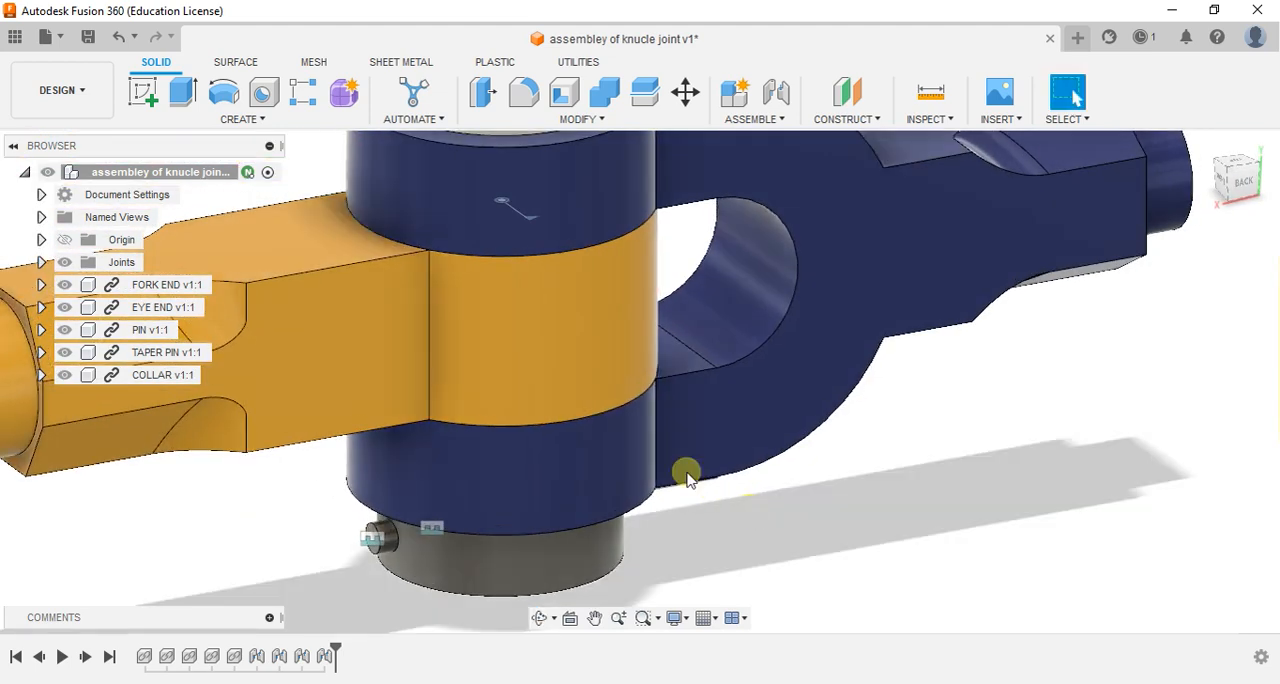
scroll(655, 474, "down", 5)
middle_click_drag(433, 432, 776, 366, "shift")
scroll(832, 328, "up", 2)
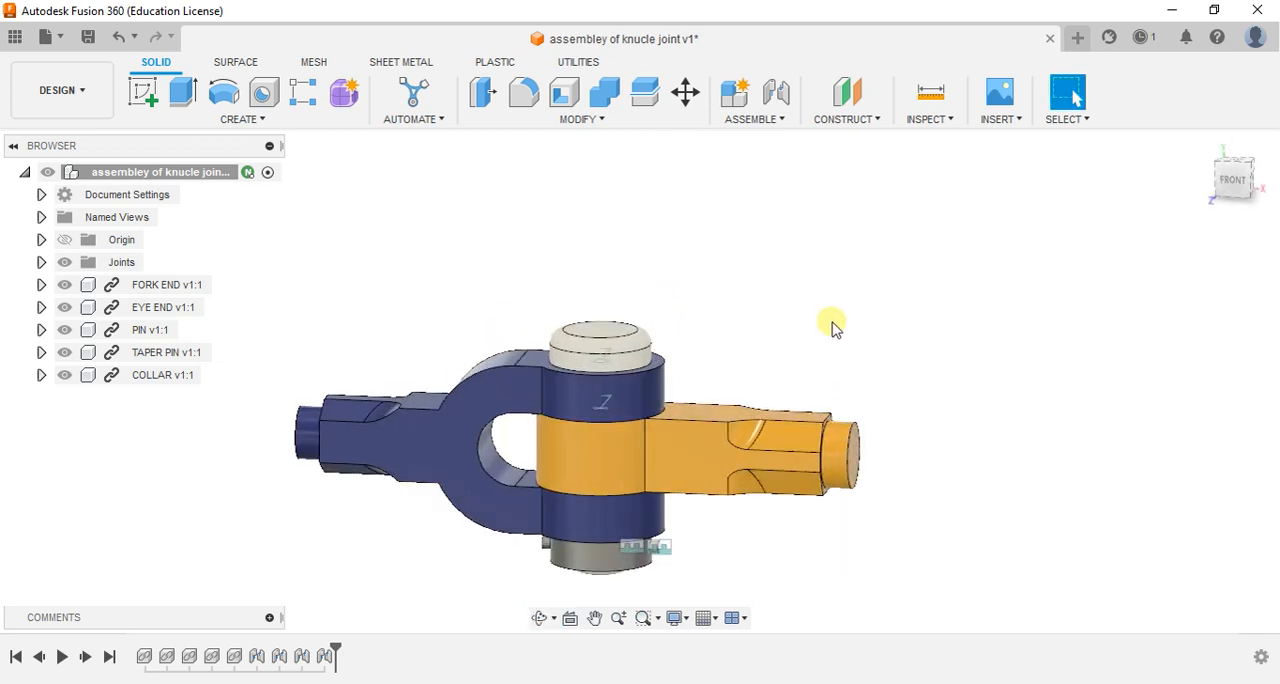
key("ctrl+s")
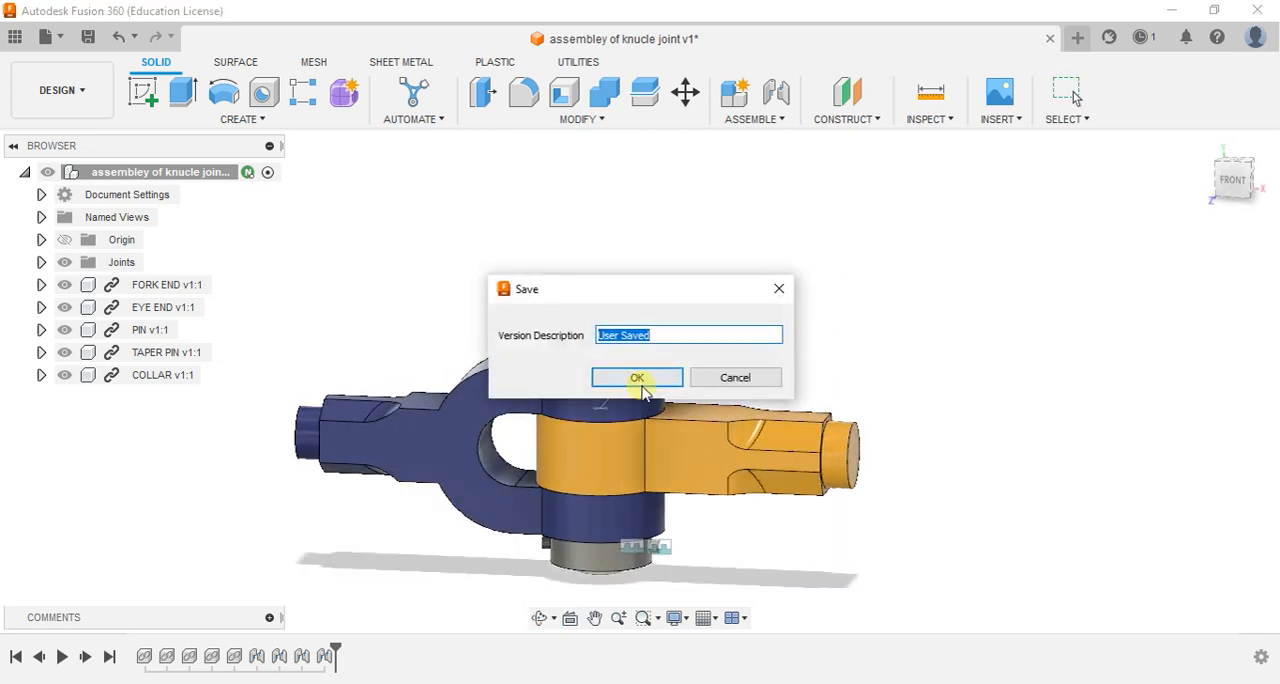
left_click(638, 378)
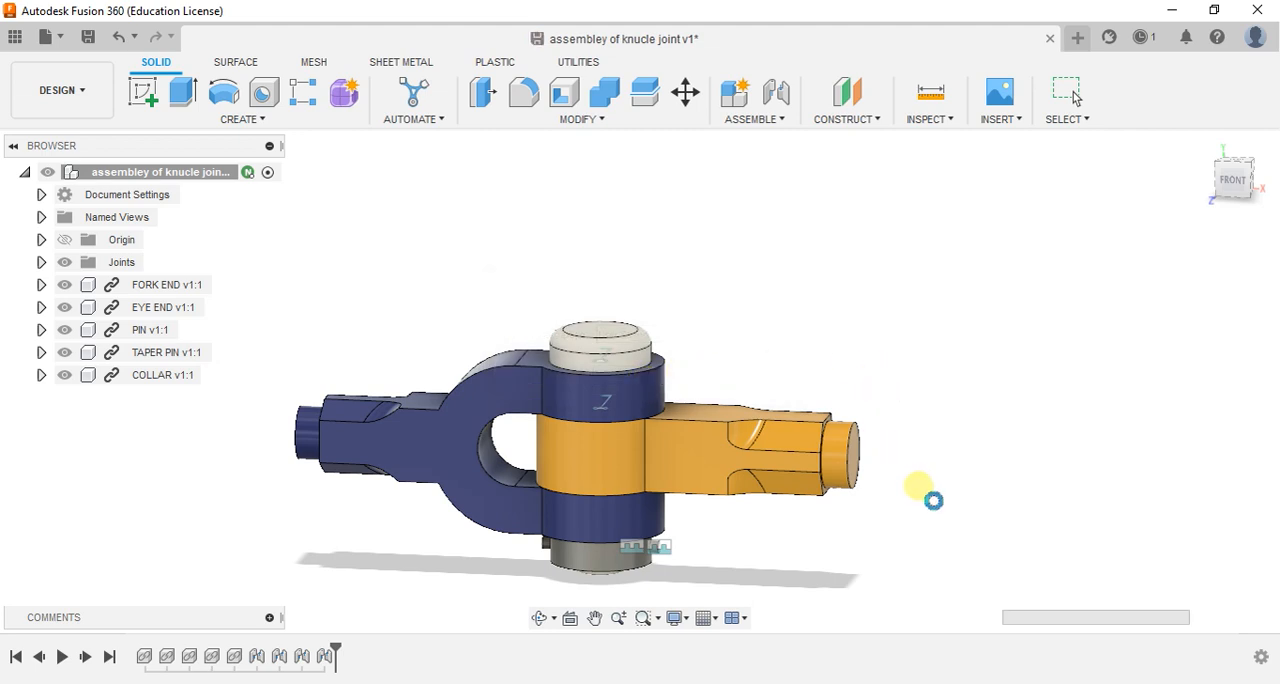